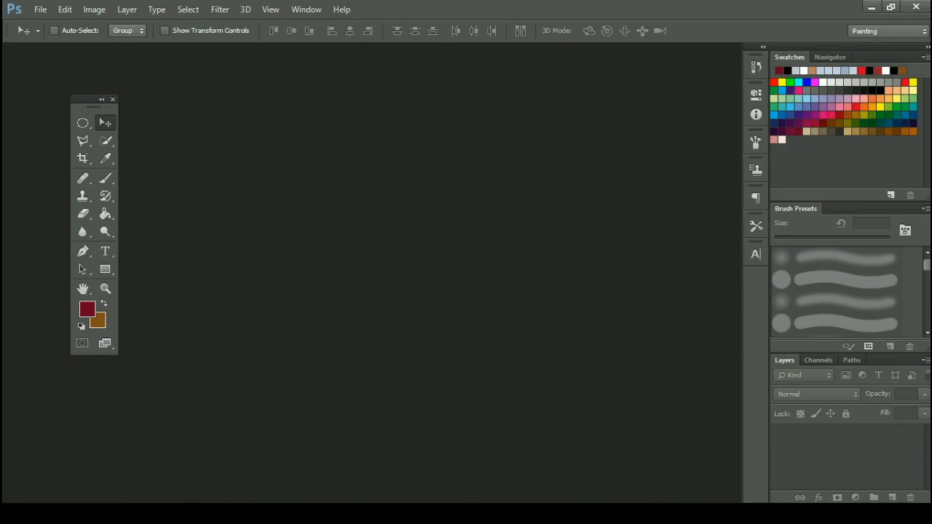
# Create a new 8 by 8 inch RGB document at 300 pixels/inch with a white background
pyautogui.hotkey('ctrl', 'n')
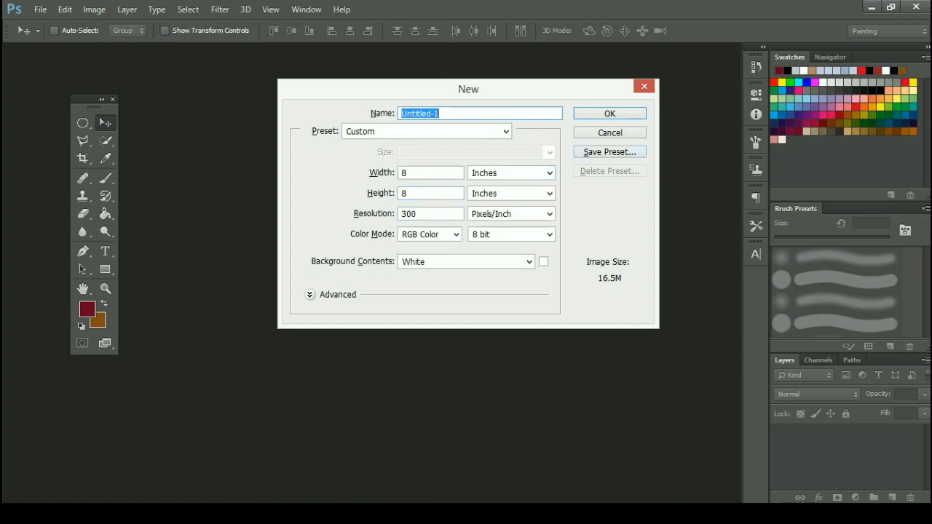
pyautogui.press('Escape')
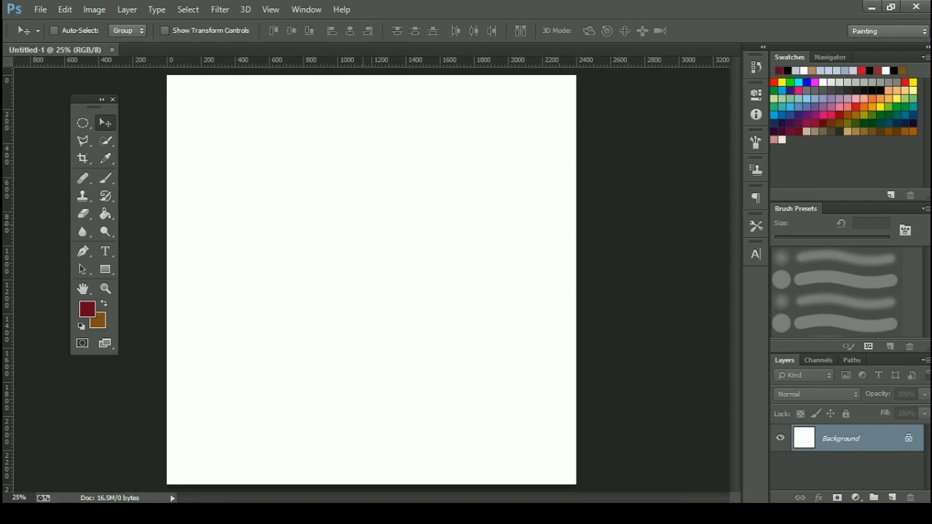
# Start a Pen tool path with a straight vertical segment about 430 px tall in the upper middle of the canvas
pyautogui.press('p')
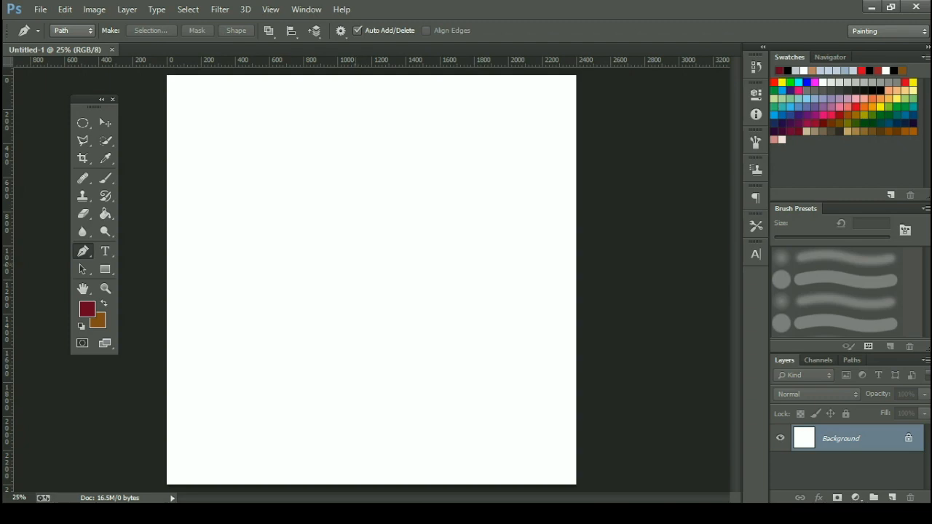
pyautogui.click(355, 265)
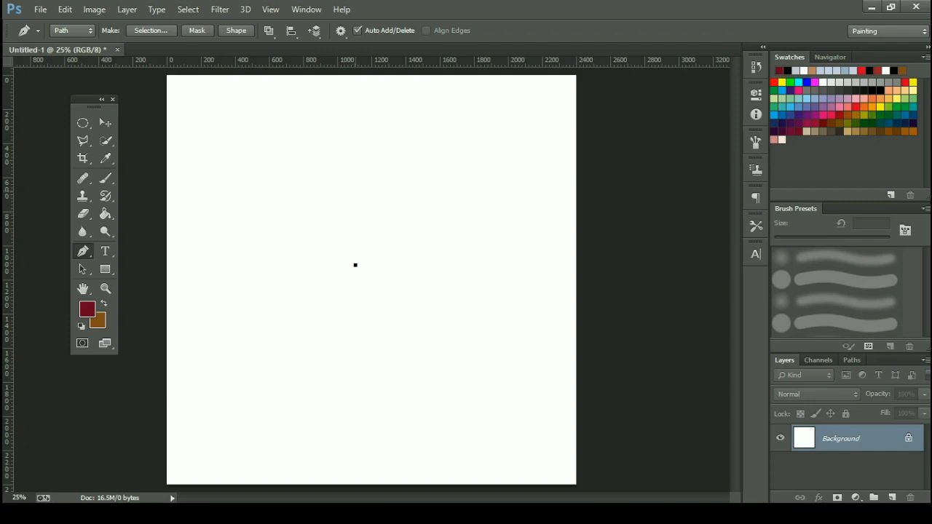
pyautogui.click(355, 191)
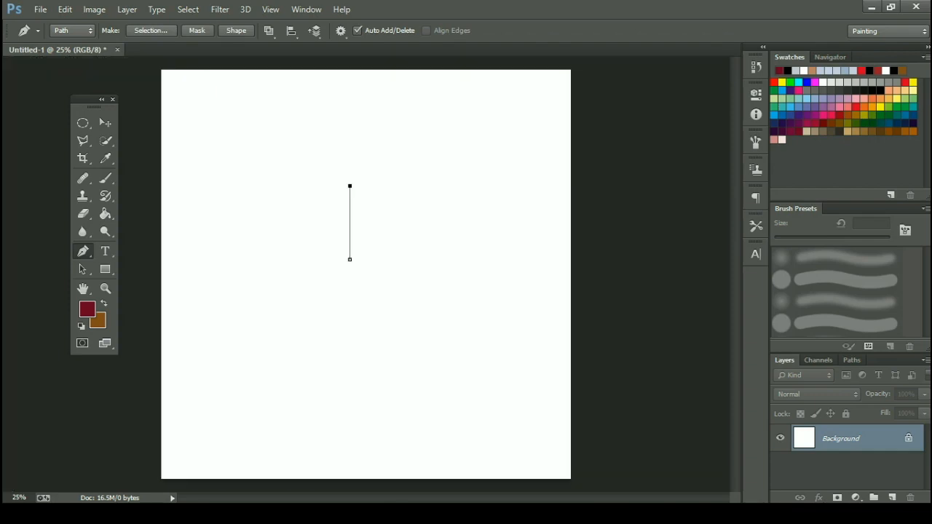
# Check the path's vertical segment against a vertical guide and move the guide off the canvas
pyautogui.moveTo(7, 160); pyautogui.dragTo(355, 191)
pyautogui.scroll(8, 355, 167)
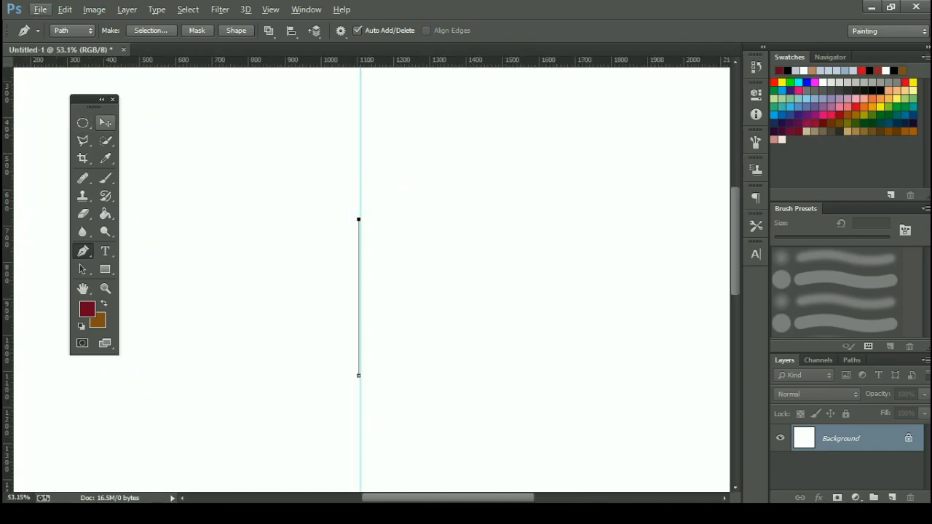
pyautogui.click(105, 123)
pyautogui.scroll(-6, 262, 176)
pyautogui.moveTo(314, 164); pyautogui.dragTo(47, 154)
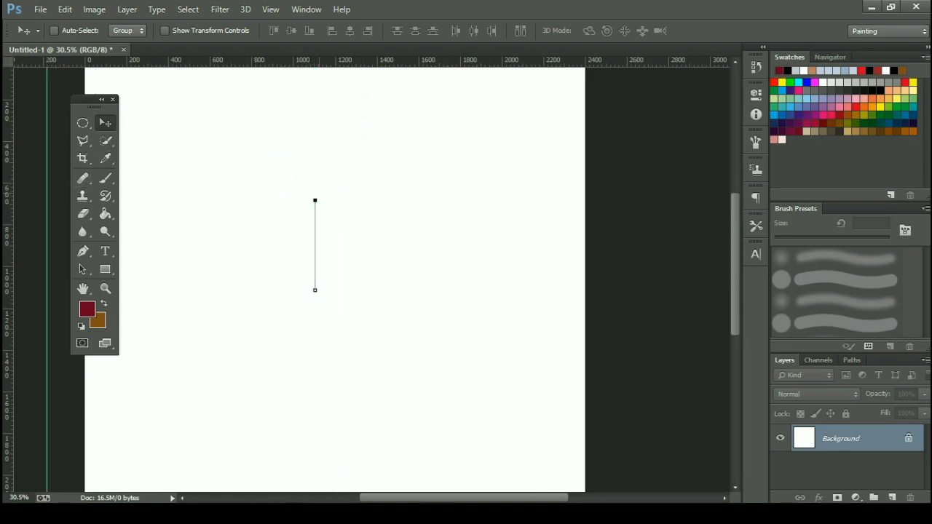
# Continue the path with a short rounded corner at its upper end and a straight slanted edge down to the base level
pyautogui.click(83, 251)
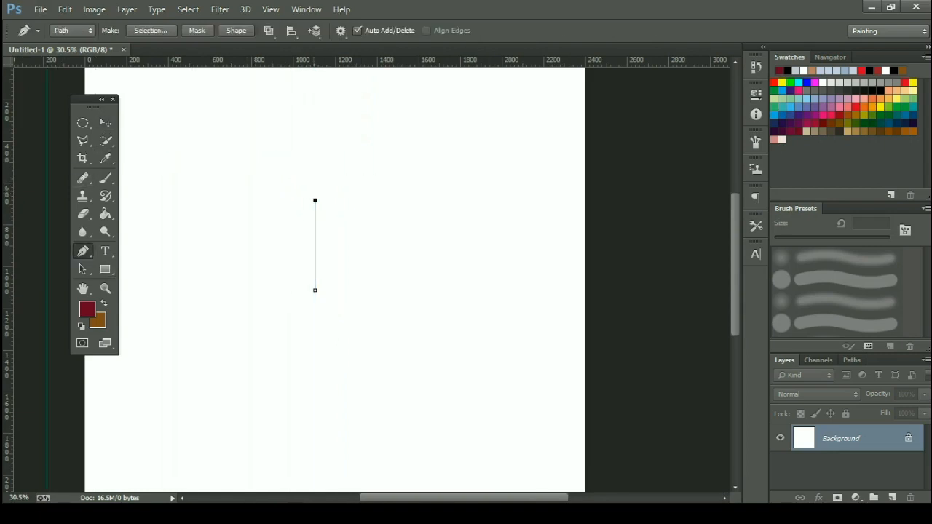
pyautogui.scroll(5, 305, 190)
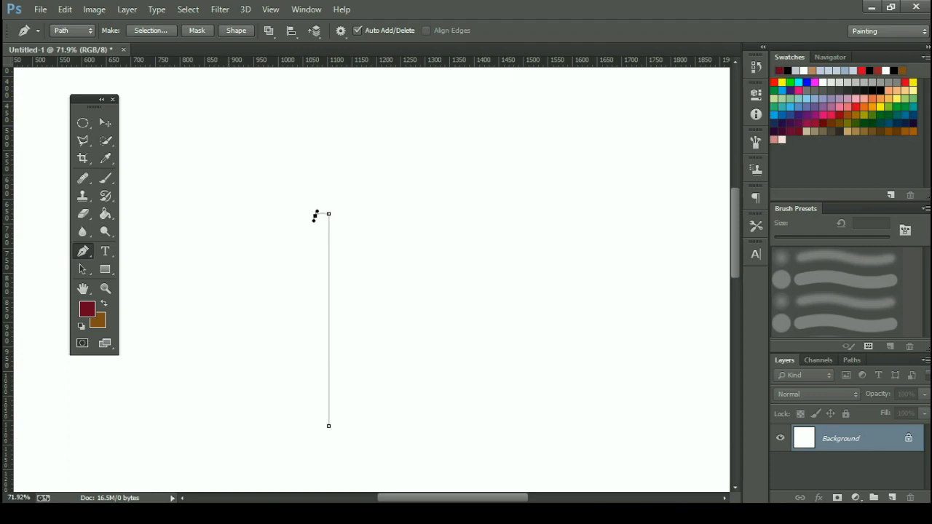
pyautogui.click(225, 427)
pyautogui.scroll(-1, 313, 421)
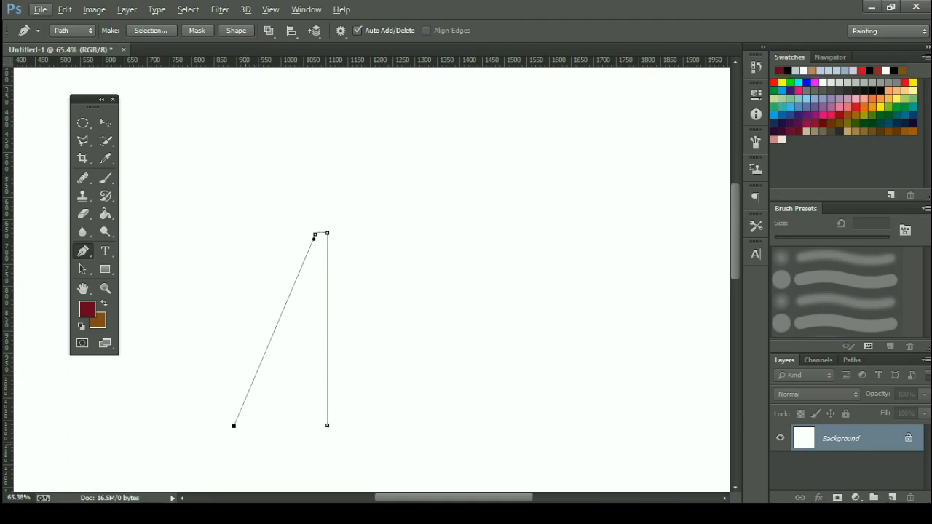
# Place a horizontal guide along the base of the path and close the path with a base edge about 210 px wide
pyautogui.scroll(4, 237, 445)
pyautogui.scroll(-1, 237, 445)
pyautogui.moveTo(348, 59); pyautogui.dragTo(314, 419)
pyautogui.scroll(6, 299, 444)
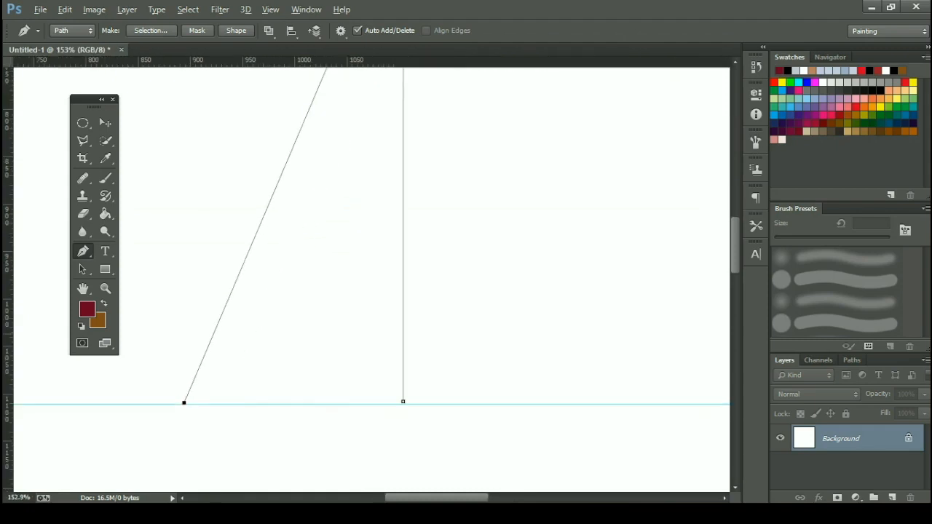
pyautogui.scroll(-6, 305, 446)
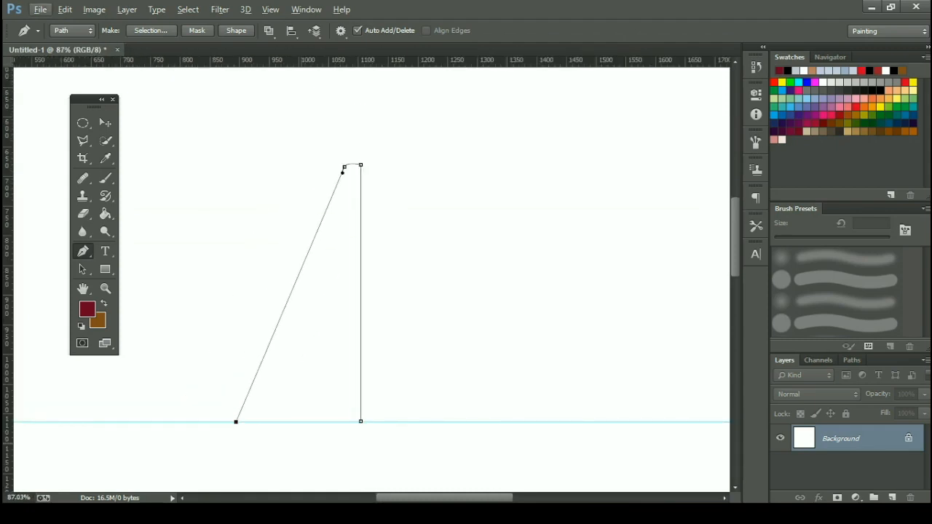
pyautogui.click(360, 421)
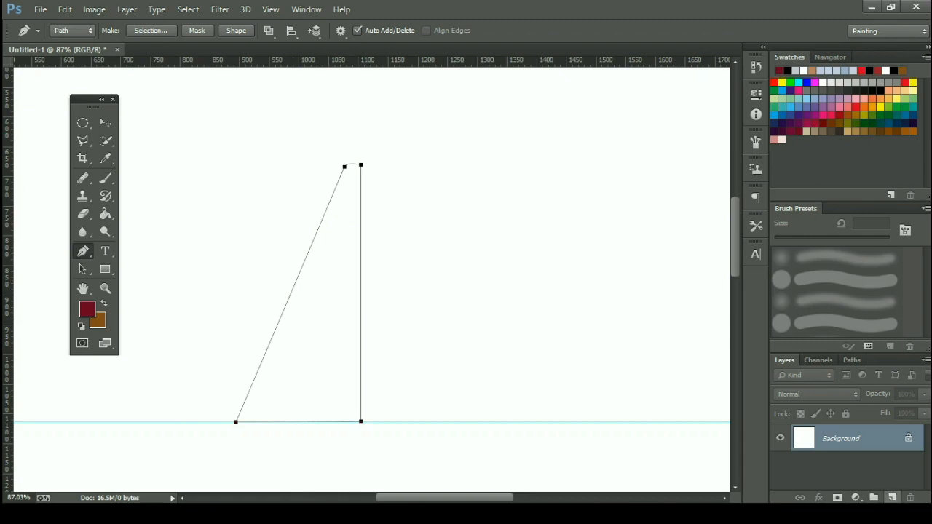
# Add a new layer above the background and name it Logo
pyautogui.click(892, 497)
pyautogui.doubleClick(833, 438)
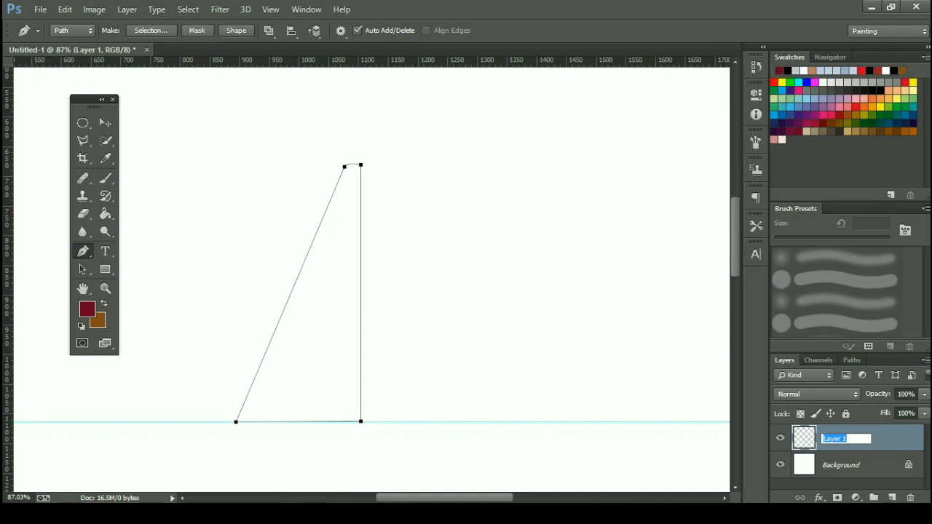
pyautogui.write('Logo')
pyautogui.press('Return')
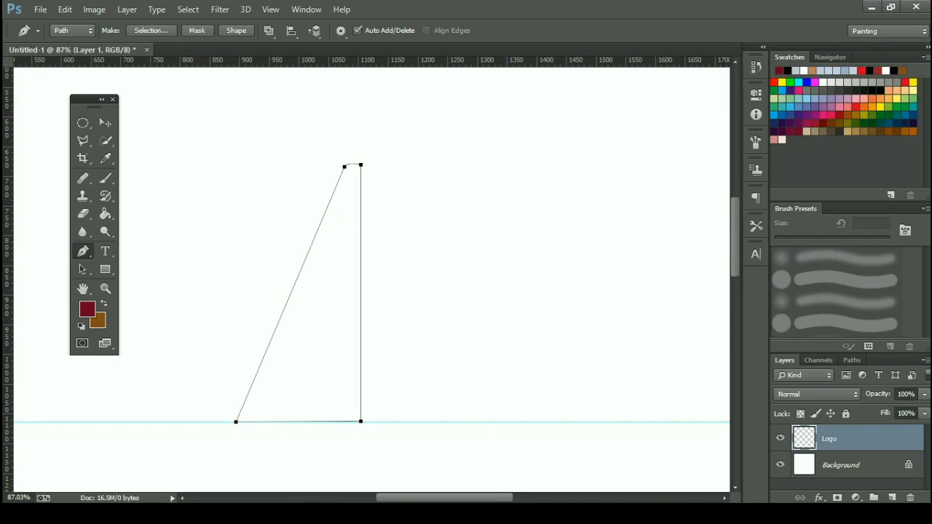
# Fill the closed path with black (000000) at 100% opacity in Normal mode and dismiss the path outline
pyautogui.rightClick(497, 172)
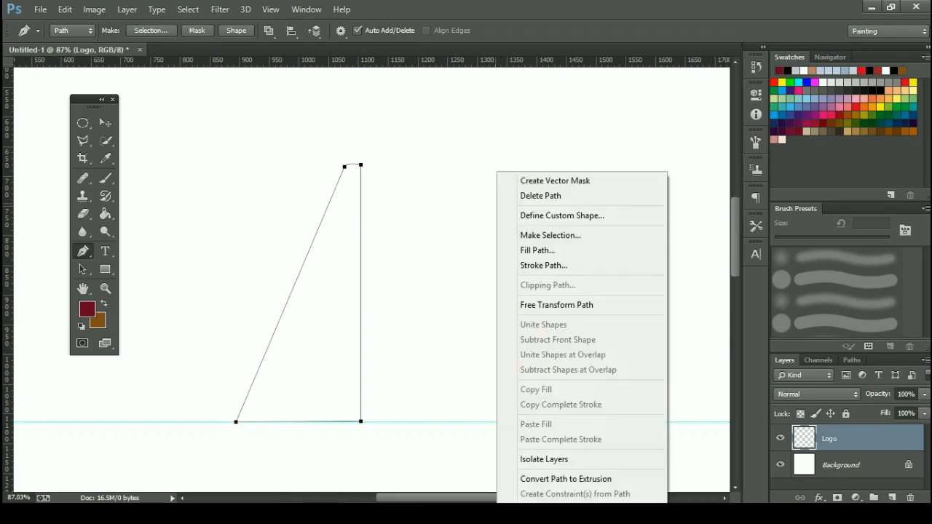
pyautogui.click(537, 249)
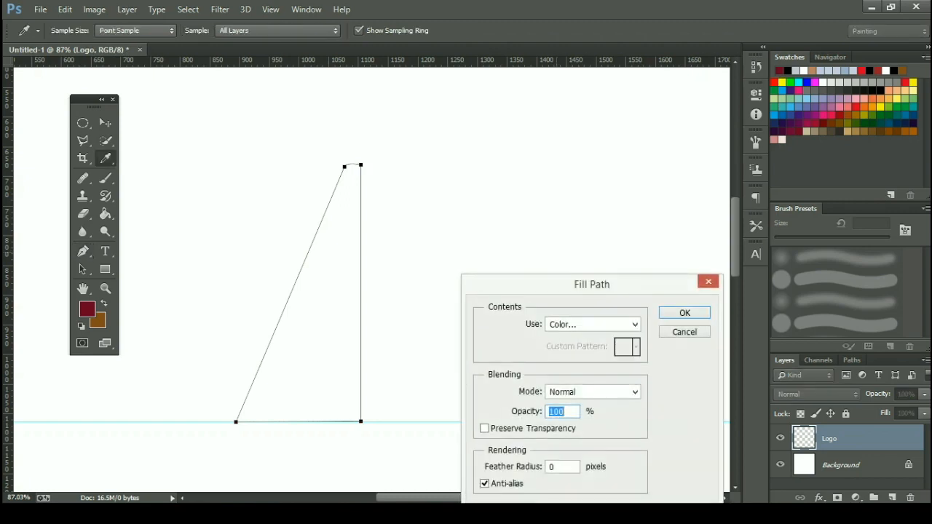
pyautogui.click(592, 324)
pyautogui.click(561, 360)
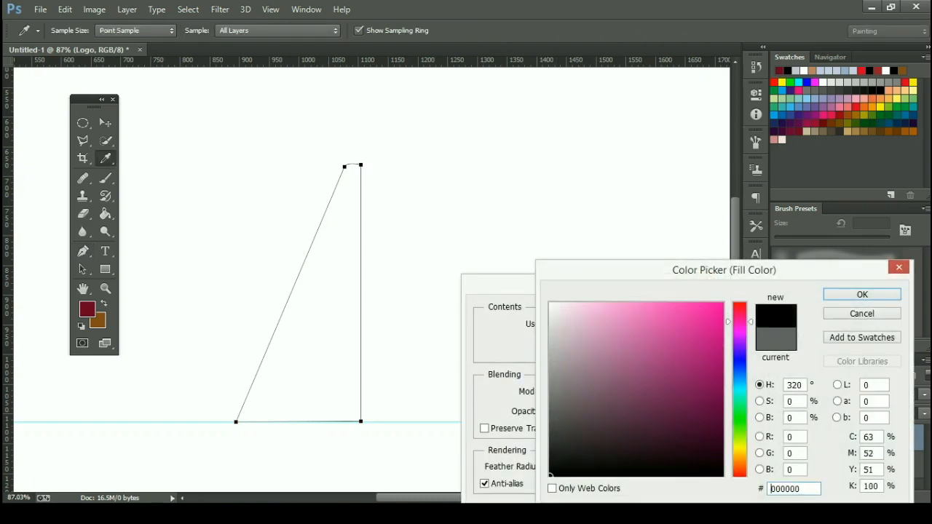
pyautogui.click(861, 294)
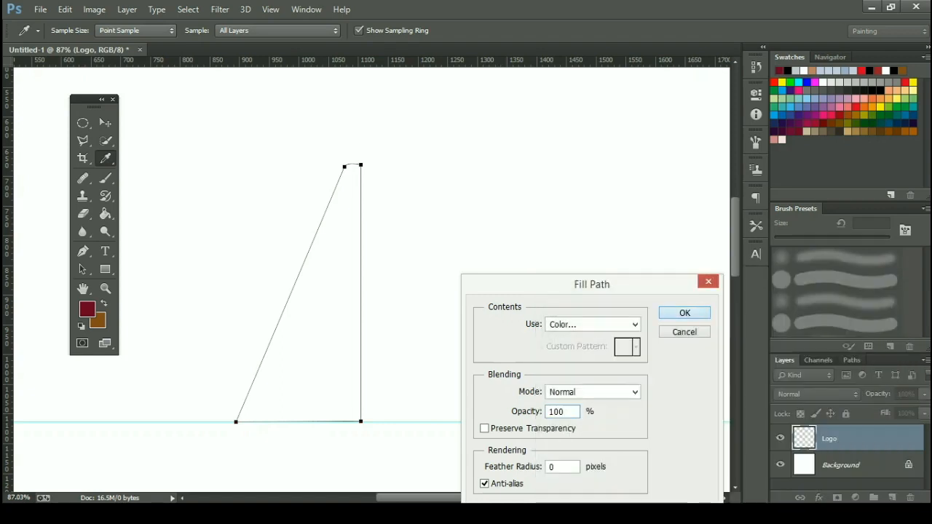
pyautogui.press('Return')
pyautogui.press('Return')
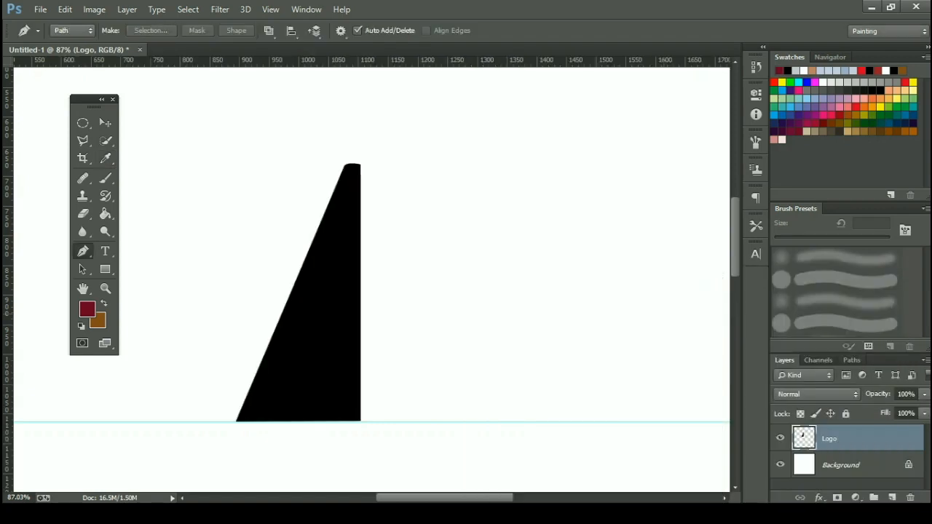
# Duplicate the black wedge beside the original and flip the copy horizontally so the vertical edges meet
pyautogui.scroll(-3, 295, 218)
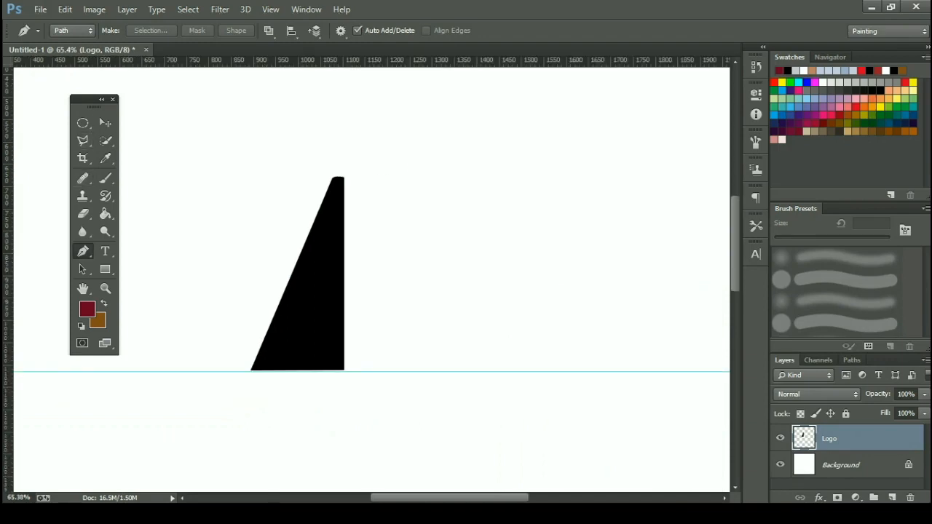
pyautogui.click(105, 123)
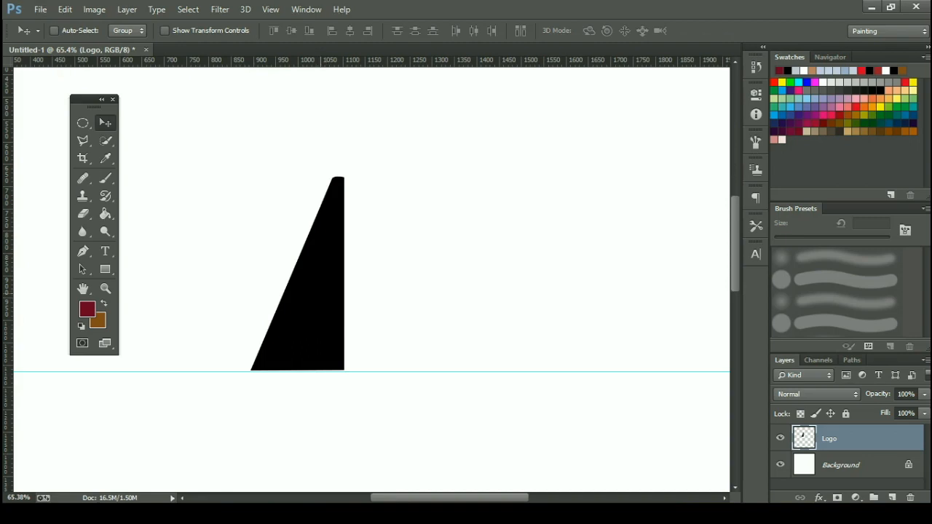
pyautogui.moveTo(336, 266); pyautogui.dragTo(444, 267)
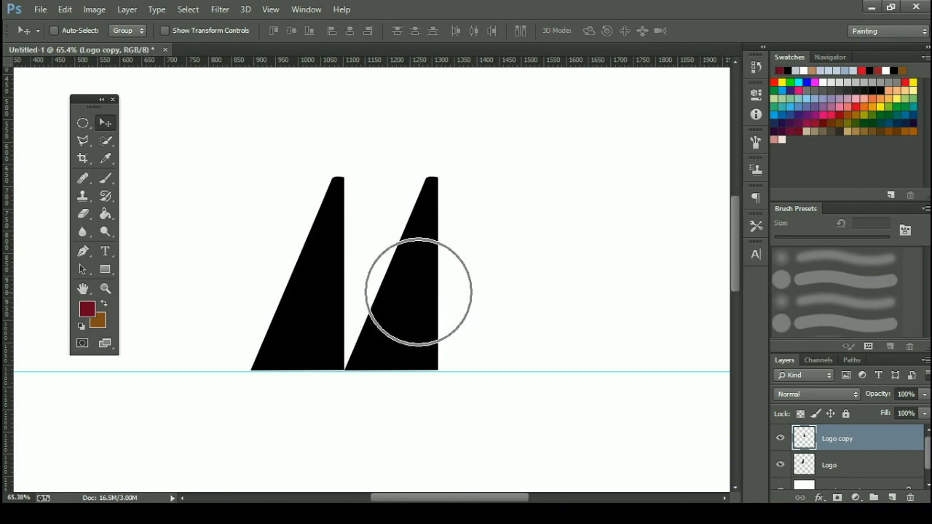
pyautogui.hotkey('ctrl', 't')
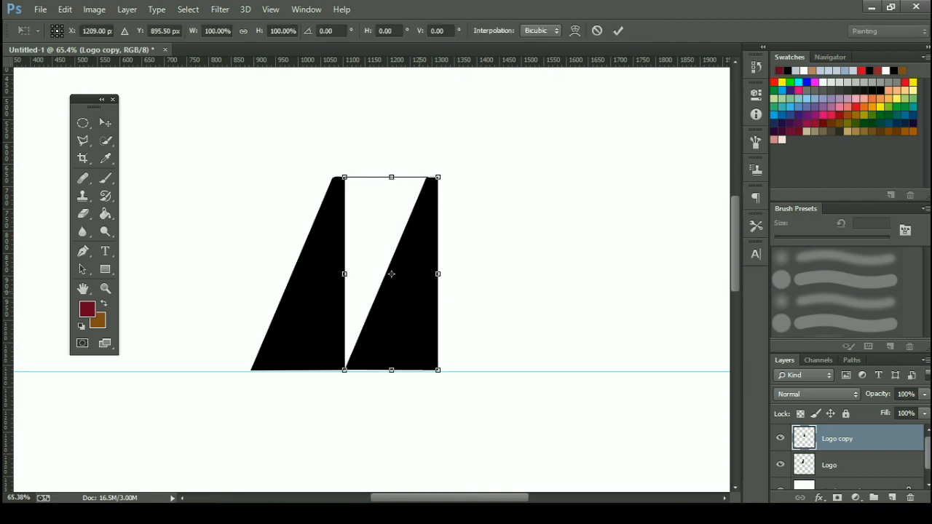
pyautogui.rightClick(419, 291)
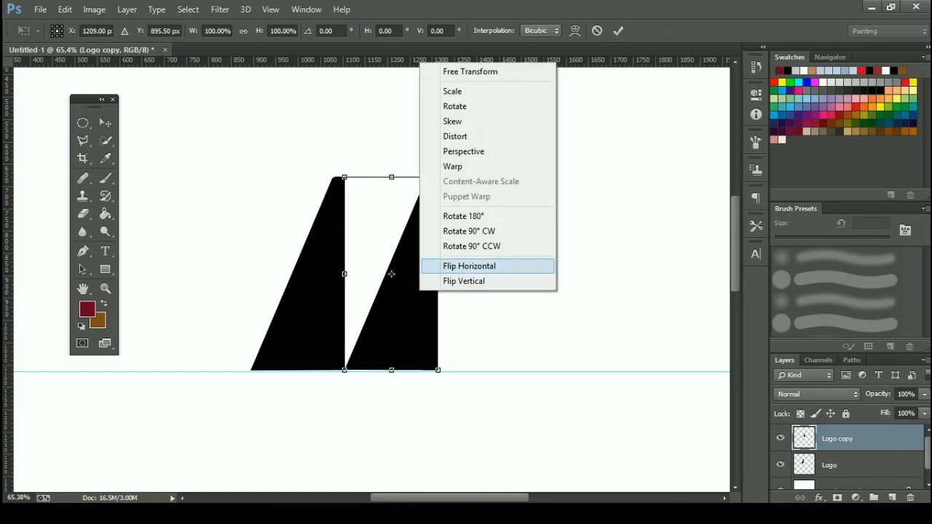
pyautogui.click(468, 265)
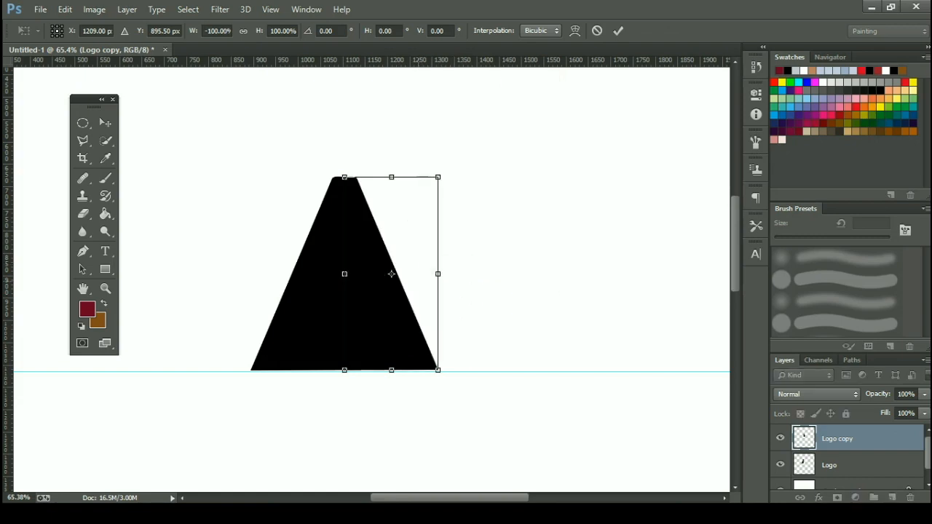
pyautogui.press('Return')
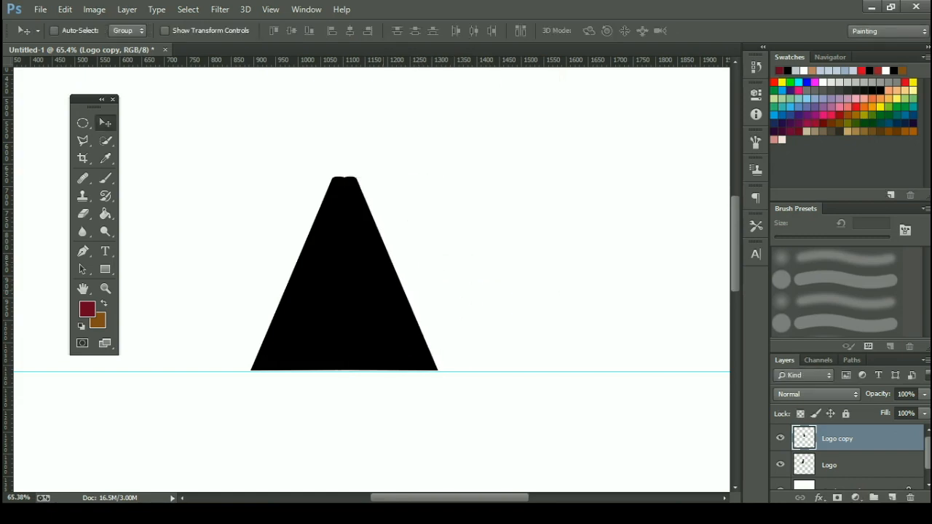
# Nudge the flipped wedge sideways to open a narrow vertical gap between the two halves
pyautogui.moveTo(389, 256)
pyautogui.mouseDown()
pyautogui.moveTo(396, 257)
pyautogui.moveTo(389, 256)
pyautogui.mouseUp()
pyautogui.press('Up')
pyautogui.press('Right')
pyautogui.press('Right')
pyautogui.press('Right')
pyautogui.press('Right')
pyautogui.press('Right')
pyautogui.press('Right')
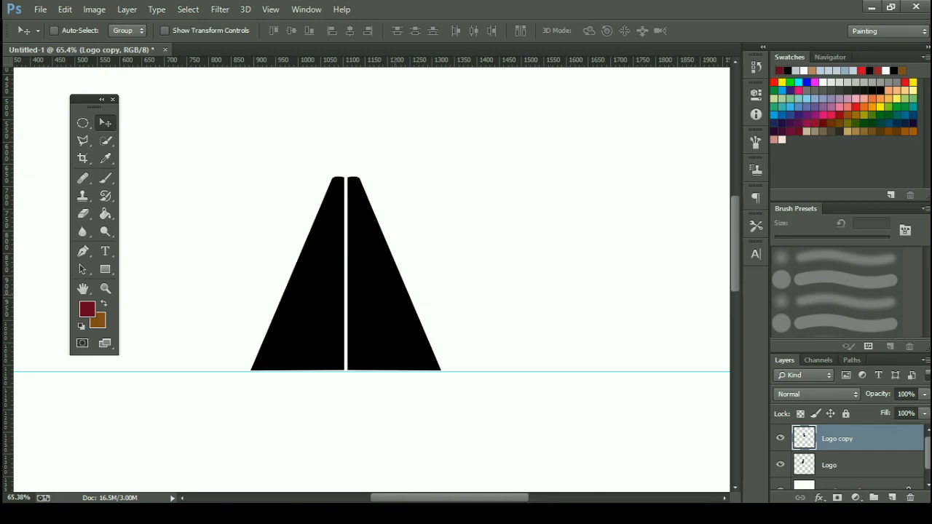
pyautogui.press('Right')
pyautogui.press('Right')
pyautogui.press('Right')
pyautogui.press('Right')
pyautogui.press('Left')
pyautogui.press('Left')
pyautogui.press('Left')
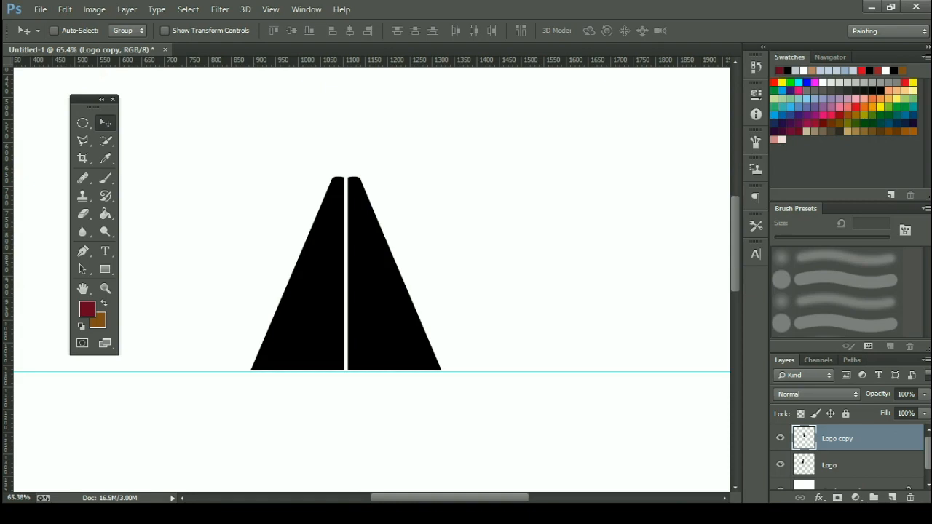
# Reselect only the Logo copy layer and fine-tune its horizontal position to widen the central gap slightly
pyautogui.keyDown('ctrl'); pyautogui.click(869, 465); pyautogui.keyUp('ctrl')
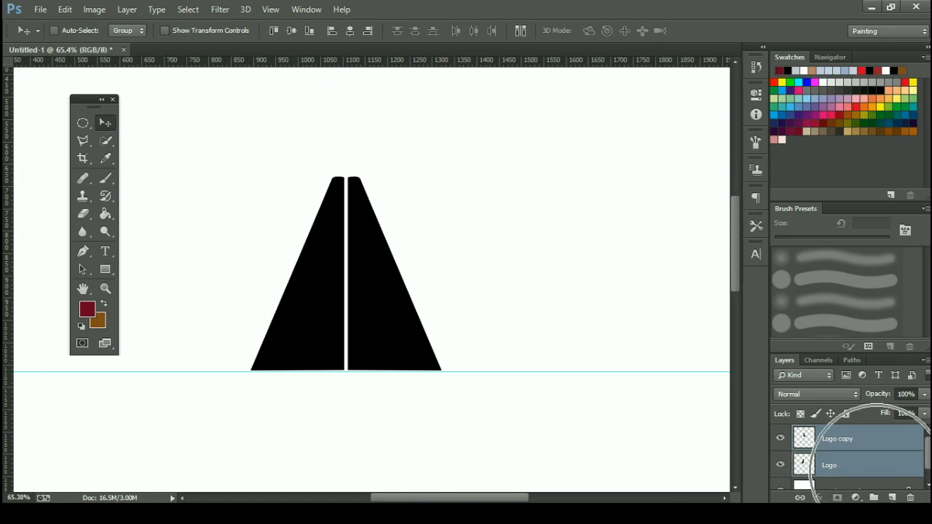
pyautogui.click(858, 438)
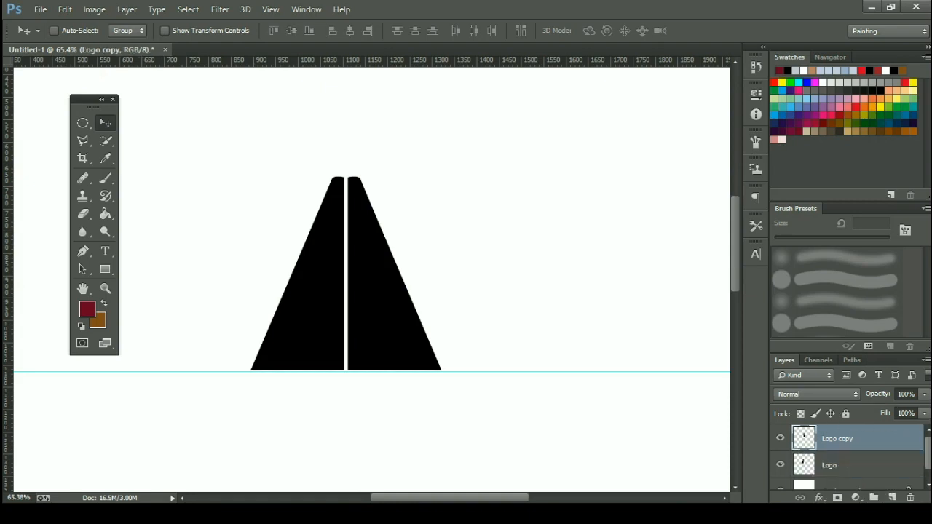
pyautogui.press('Right')
pyautogui.press('Right')
pyautogui.press('Right')
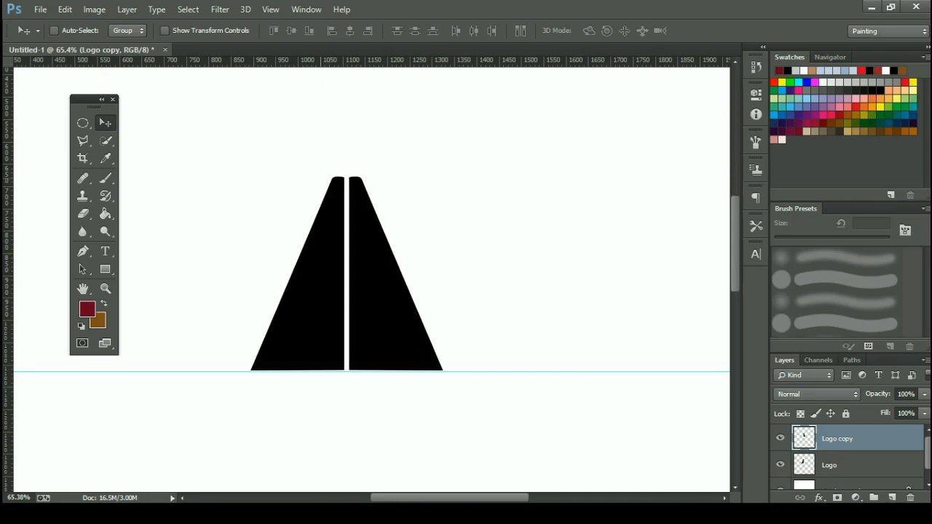
pyautogui.scroll(4, 323, 167)
pyautogui.press('Left')
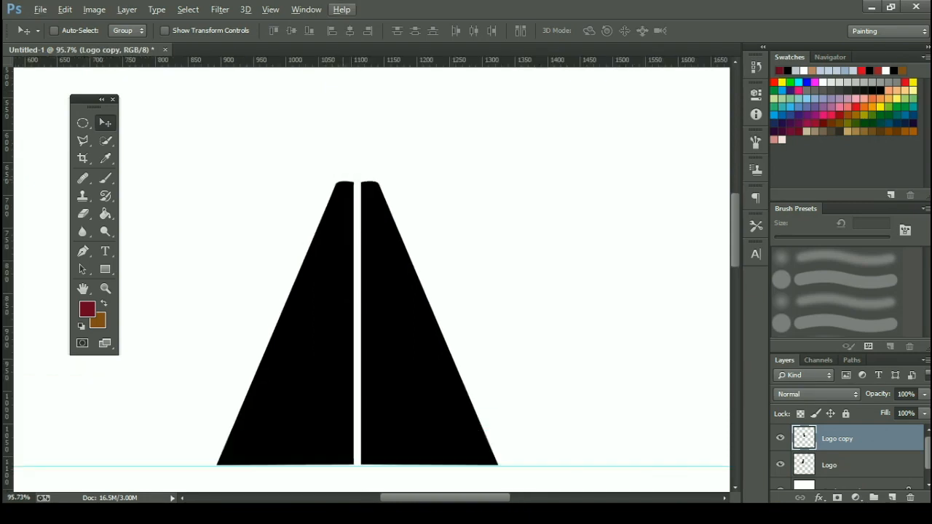
pyautogui.press('Left')
pyautogui.press('Escape')
pyautogui.press('Left')
pyautogui.press('Left')
pyautogui.press('Right')
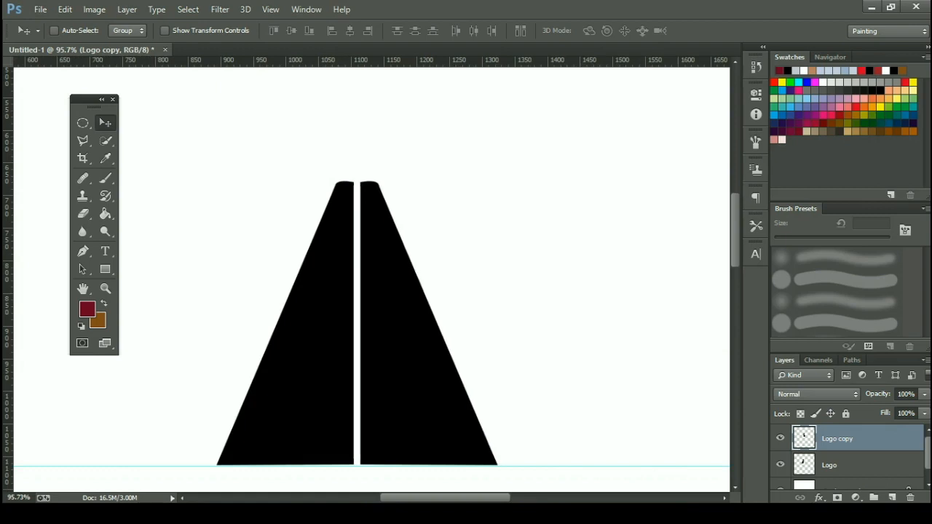
# Merge the Logo and Logo copy layers into one layer
pyautogui.keyDown('shift'); pyautogui.click(866, 458); pyautogui.keyUp('shift')
pyautogui.rightClick(867, 457)
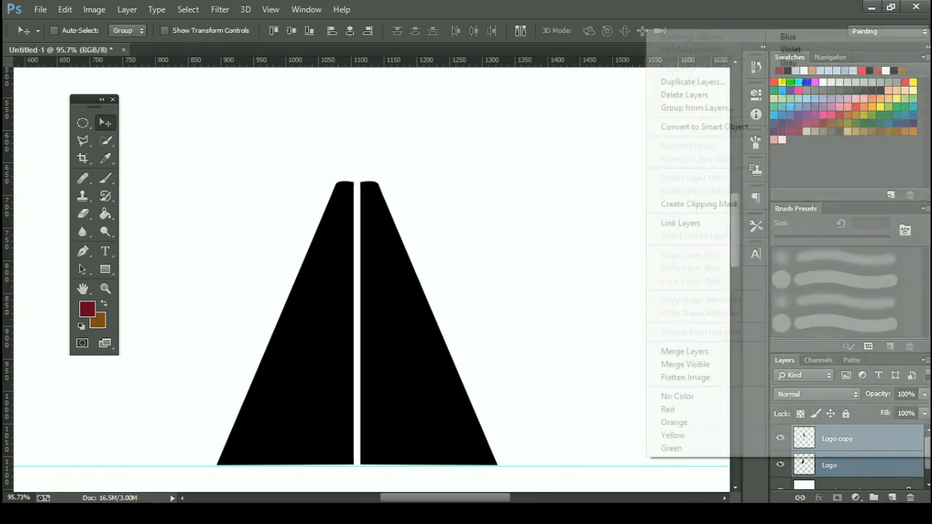
pyautogui.press('Escape')
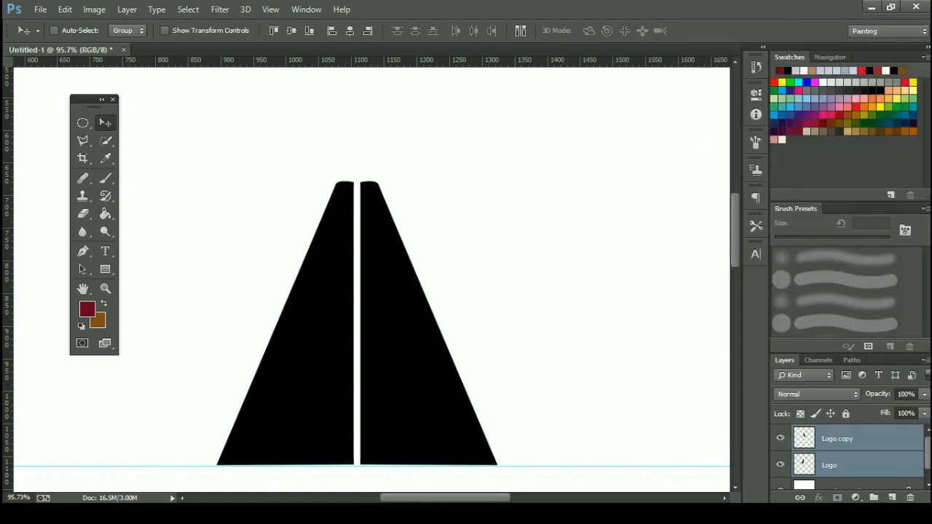
pyautogui.rightClick(866, 451)
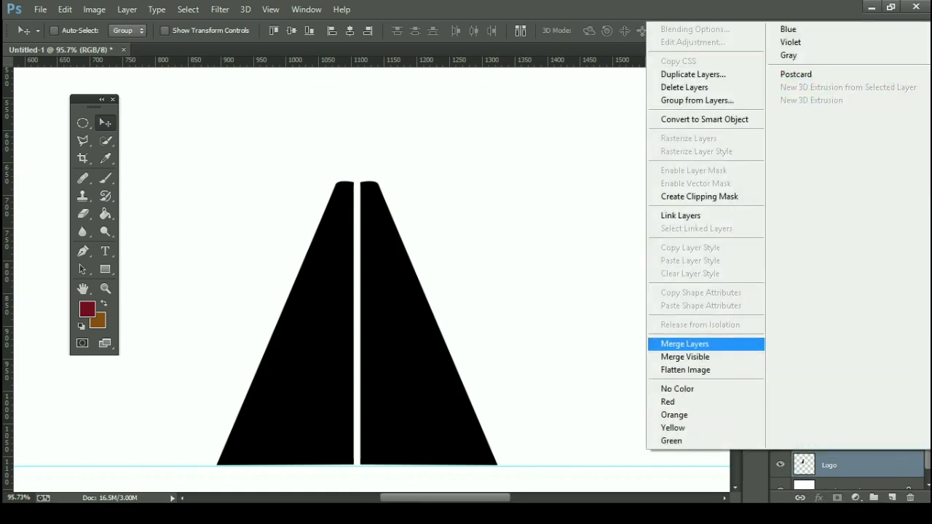
pyautogui.click(672, 343)
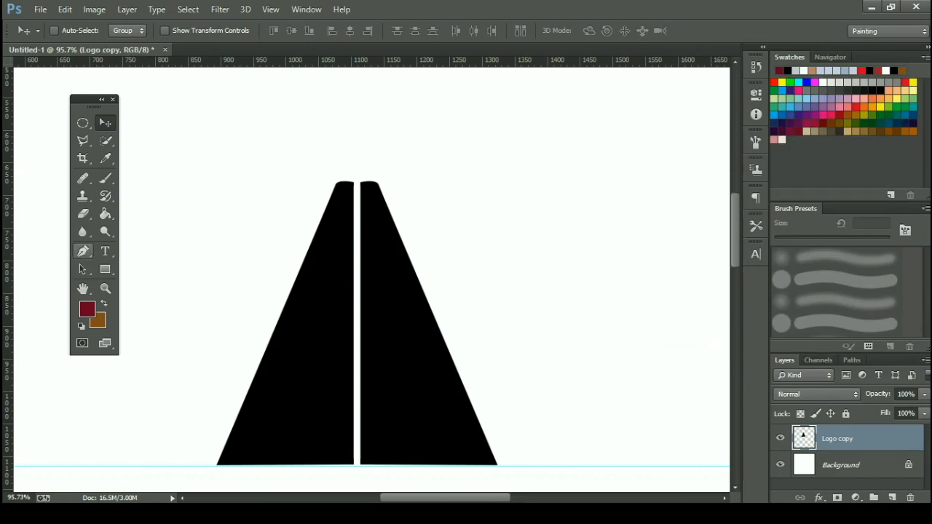
# On a new layer, draw a closed four-point Pen path bridging the central gap across the lower half of both wedges, down to the baseline
pyautogui.click(892, 497)
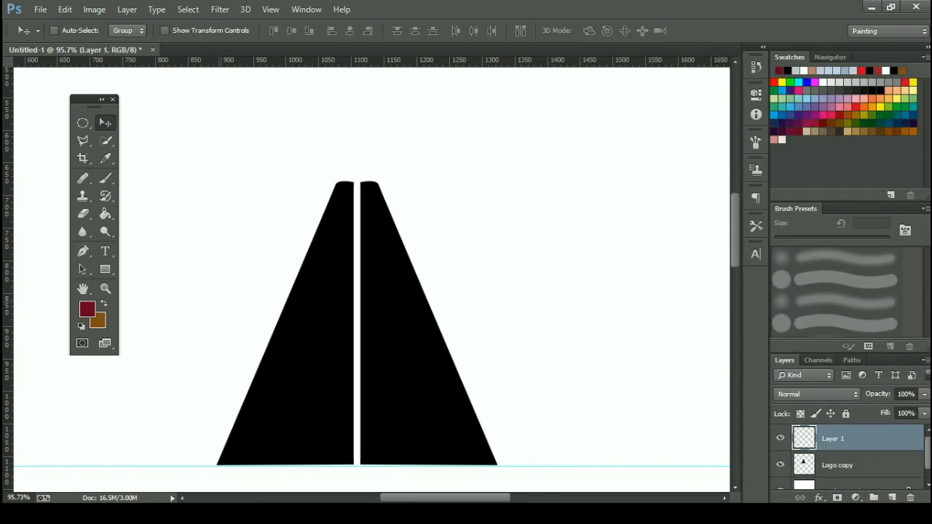
pyautogui.click(82, 250)
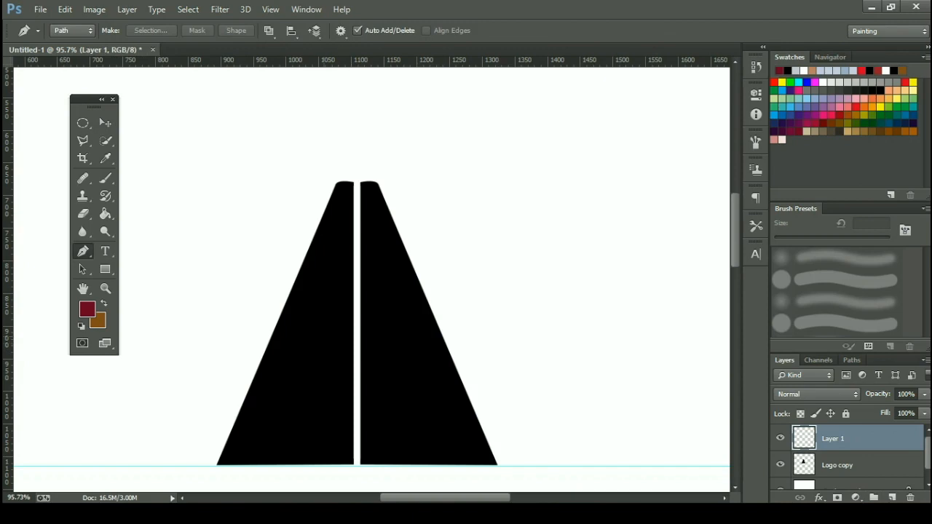
pyautogui.click(298, 337)
pyautogui.click(436, 336)
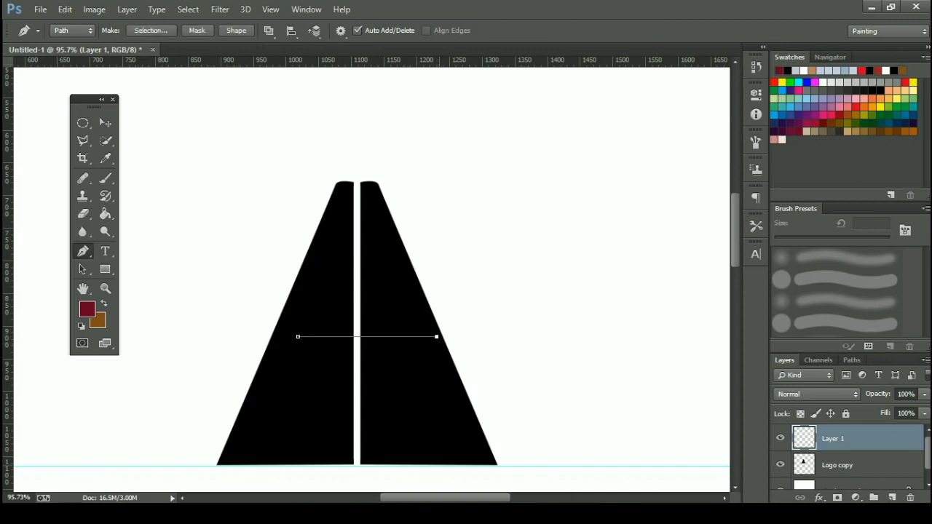
pyautogui.click(439, 465)
pyautogui.click(275, 466)
pyautogui.scroll(2, 276, 466)
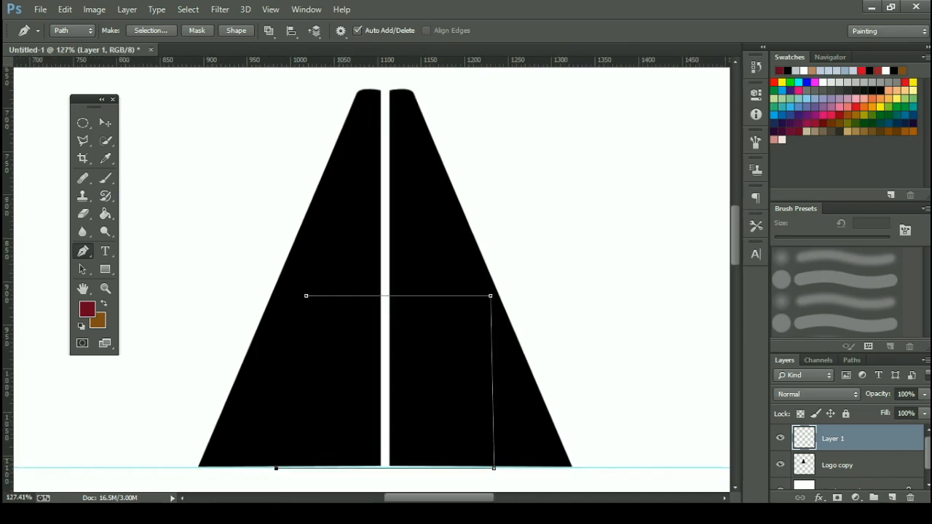
pyautogui.hotkey('ctrl', 'z')
pyautogui.click(268, 468)
pyautogui.click(305, 295)
# Fill the four-point path with black to close the lower part of the gap and dismiss the path outline
pyautogui.rightClick(396, 172)
pyautogui.click(440, 248)
pyautogui.press('Return')
pyautogui.scroll(-5, 456, 252)
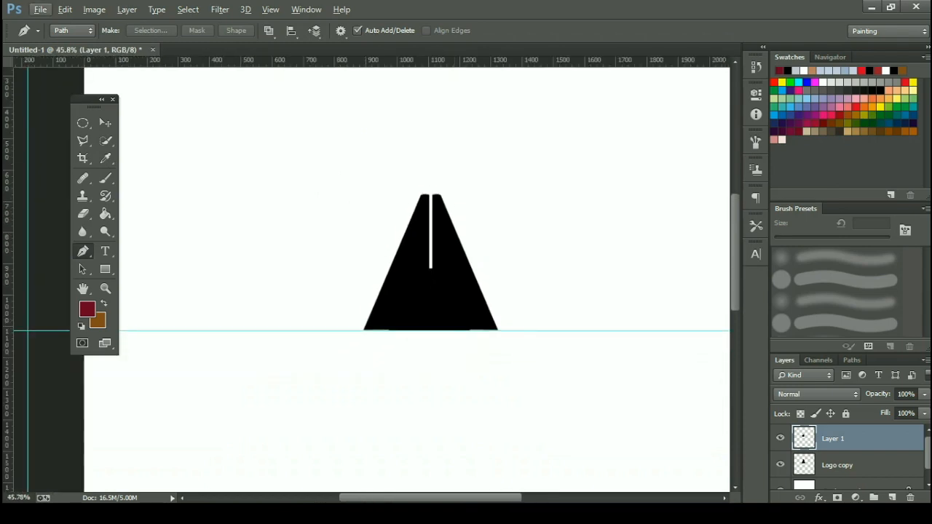
# On a new layer, draw a Pen path for an inverted trapezoid from the wedges' outer base corners down to a narrow, level lower edge
pyautogui.click(892, 497)
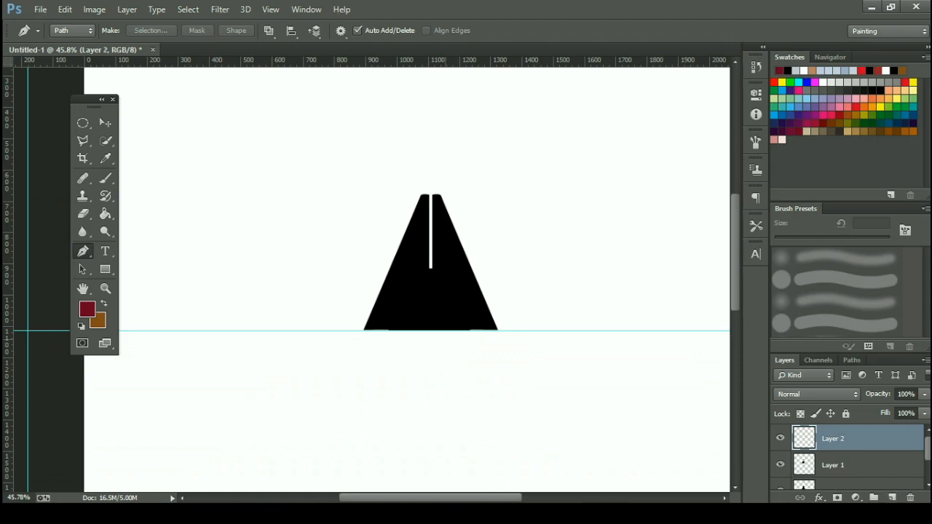
pyautogui.scroll(2, 393, 342)
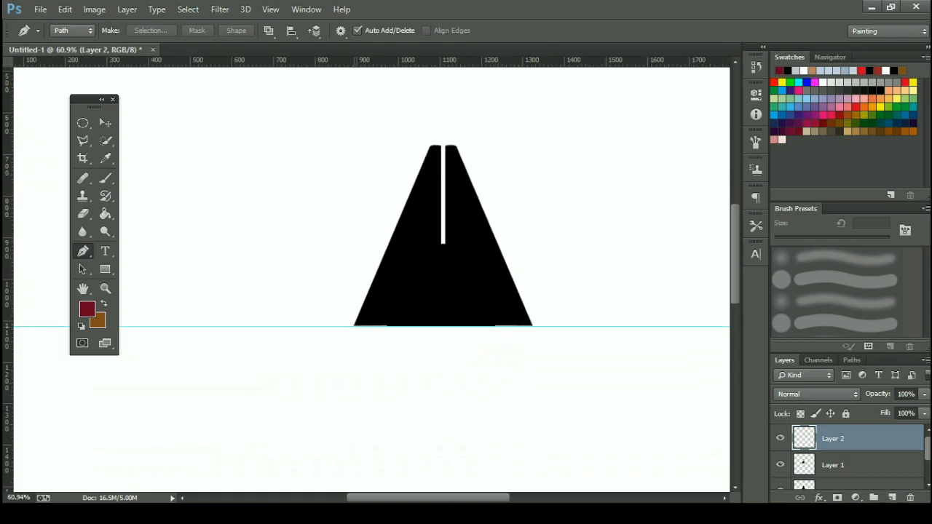
pyautogui.click(354, 326)
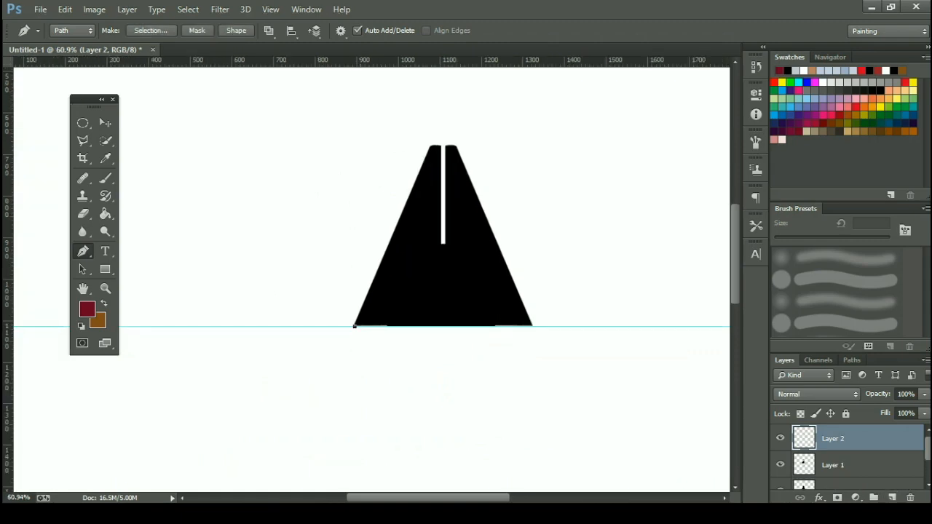
pyautogui.click(414, 474)
pyautogui.click(488, 474)
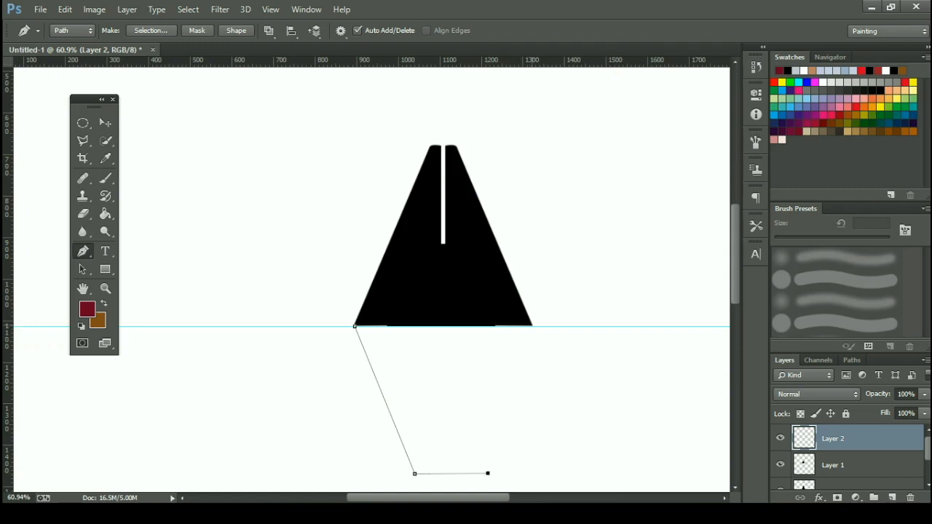
pyautogui.click(532, 326)
pyautogui.hotkey('ctrl', 'alt', 'z')
pyautogui.hotkey('ctrl', 'alt', 'z')
pyautogui.click(483, 473)
pyautogui.hotkey('ctrl', 'alt', 'z')
pyautogui.keyDown('shift'); pyautogui.click(483, 474); pyautogui.keyUp('shift')
pyautogui.click(531, 327)
# Fill the inverted trapezoid path with black and dismiss its outline
pyautogui.rightClick(422, 171)
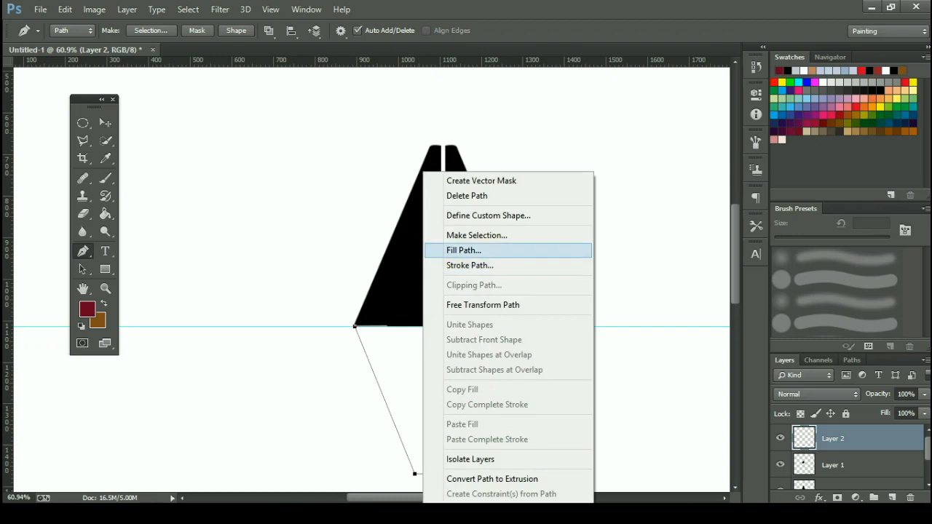
pyautogui.click(463, 249)
pyautogui.press('Return')
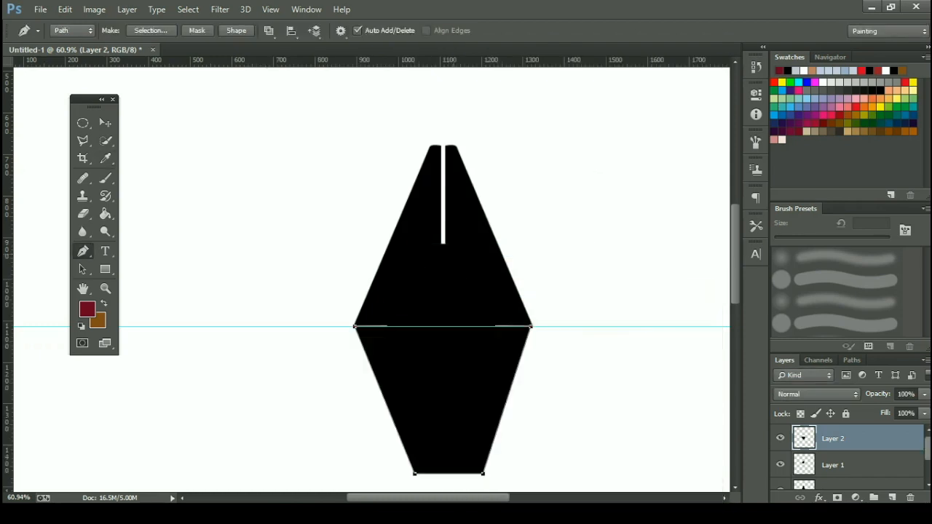
pyautogui.press('Return')
# Remove the horizontal guide along the base and nudge the Layer 2 trapezoid upward to overlap the seam with the upper shape
pyautogui.press('v')
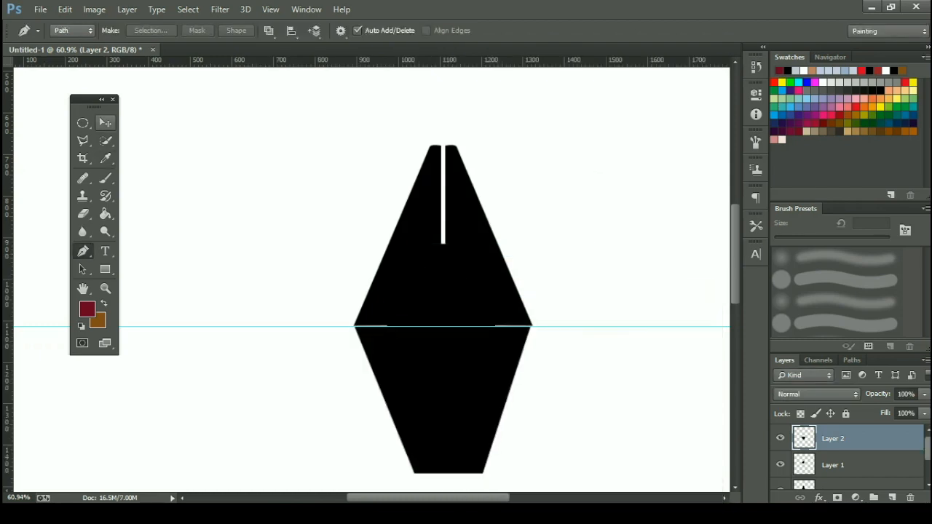
pyautogui.moveTo(202, 326); pyautogui.dragTo(240, 57)
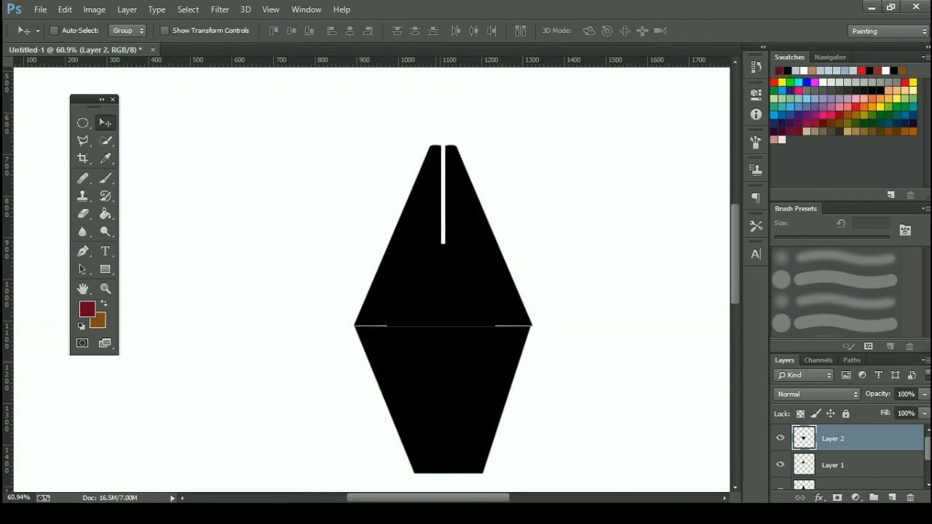
pyautogui.press('Up')
pyautogui.press('Up')
pyautogui.press('Up')
pyautogui.press('Up')
pyautogui.press('Up')
pyautogui.press('Up')
pyautogui.press('Up')
pyautogui.press('Up')
pyautogui.press('Up')
pyautogui.press('Up')
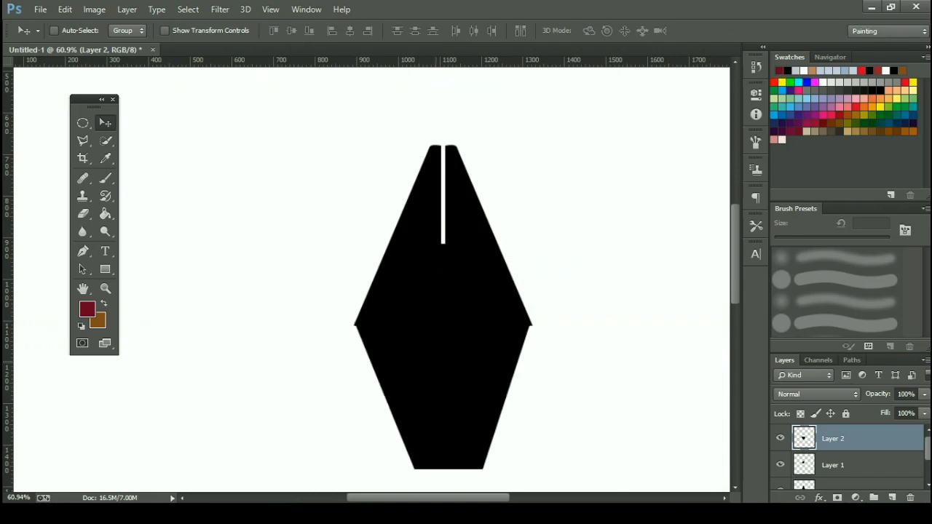
pyautogui.press('Up')
pyautogui.press('Up')
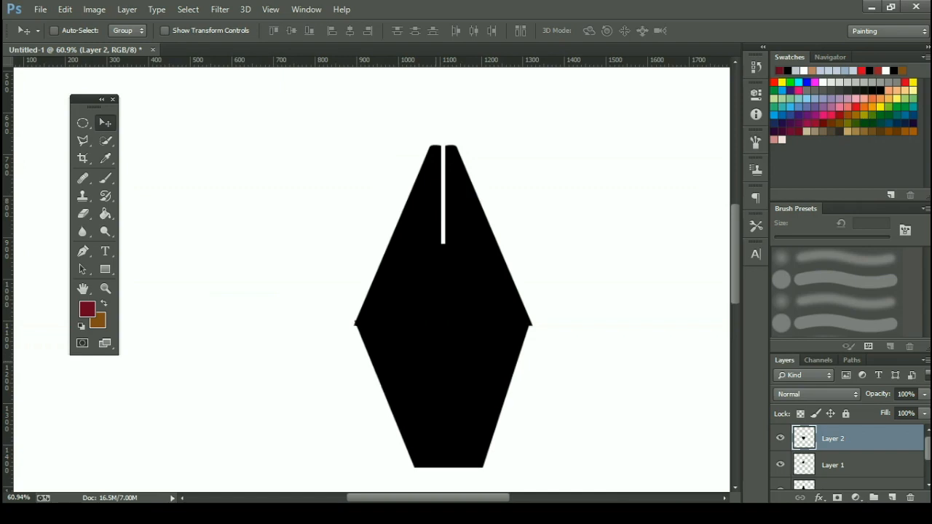
pyautogui.press('Up')
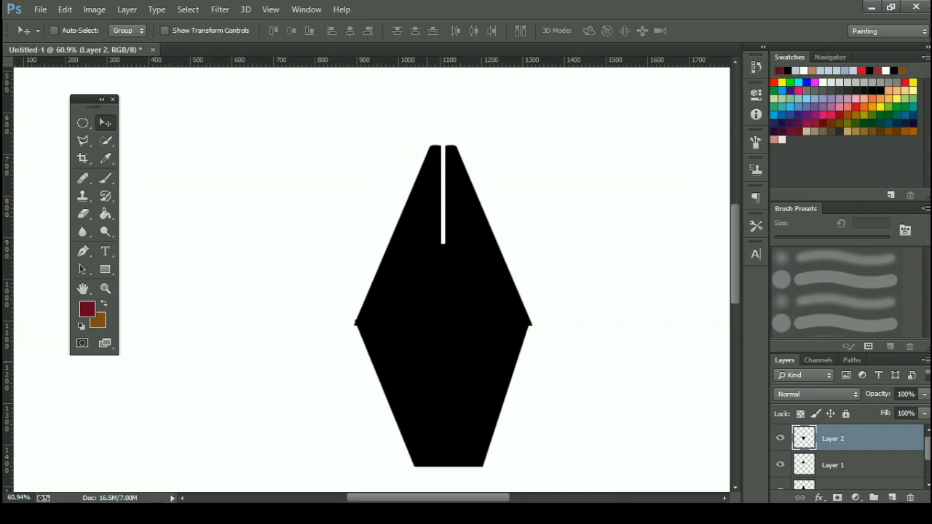
# Realign the Layer 2 trapezoid with the outer base corners and nudge it slightly upward until the seam lines are covered
pyautogui.scroll(1, 428, 360)
pyautogui.moveTo(429, 359); pyautogui.dragTo(432, 366)
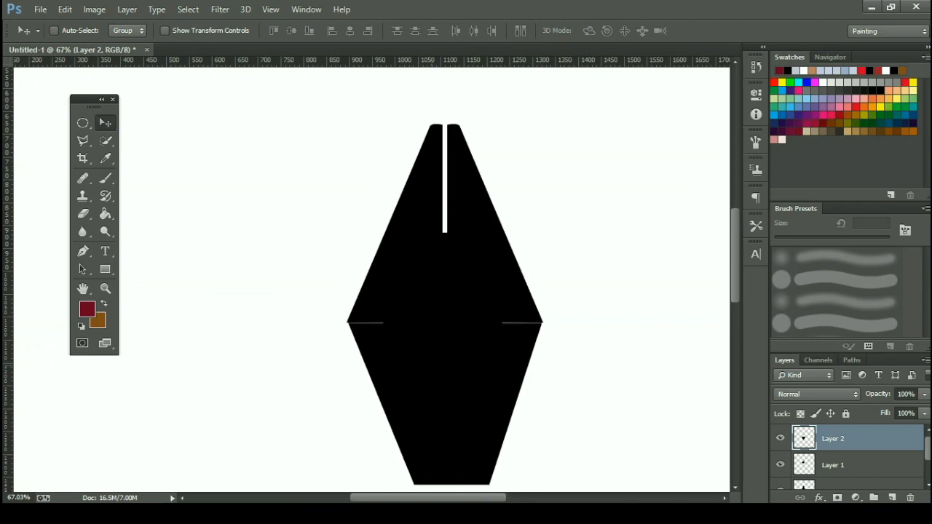
pyautogui.press('Up')
pyautogui.press('Up')
pyautogui.press('Up')
pyautogui.press('Up')
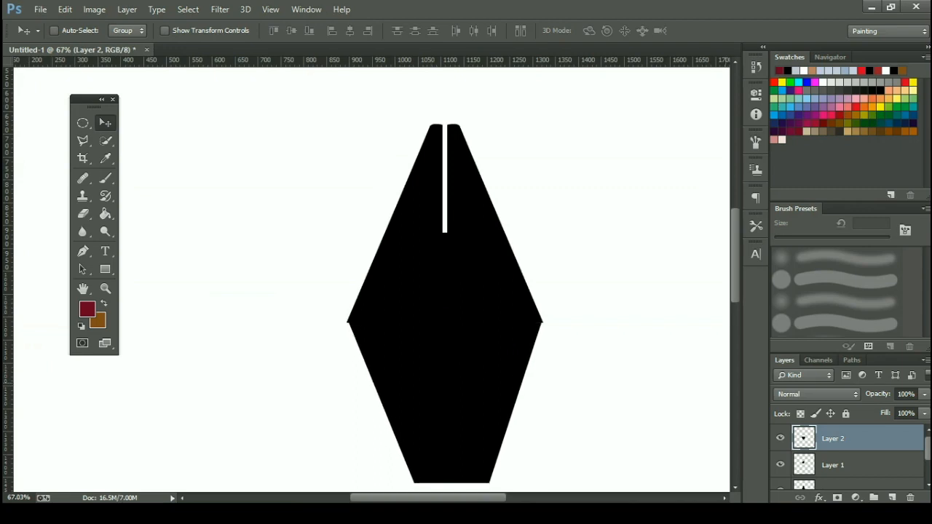
pyautogui.scroll(-4, 491, 236)
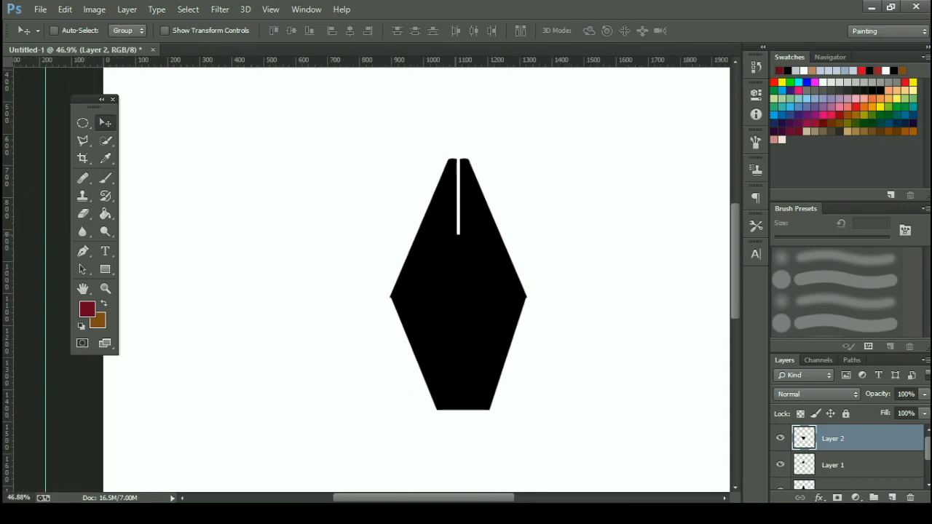
# Move the black Layer 1 patch downward to lengthen the white central slit to just above the shape's widest point
pyautogui.click(832, 464)
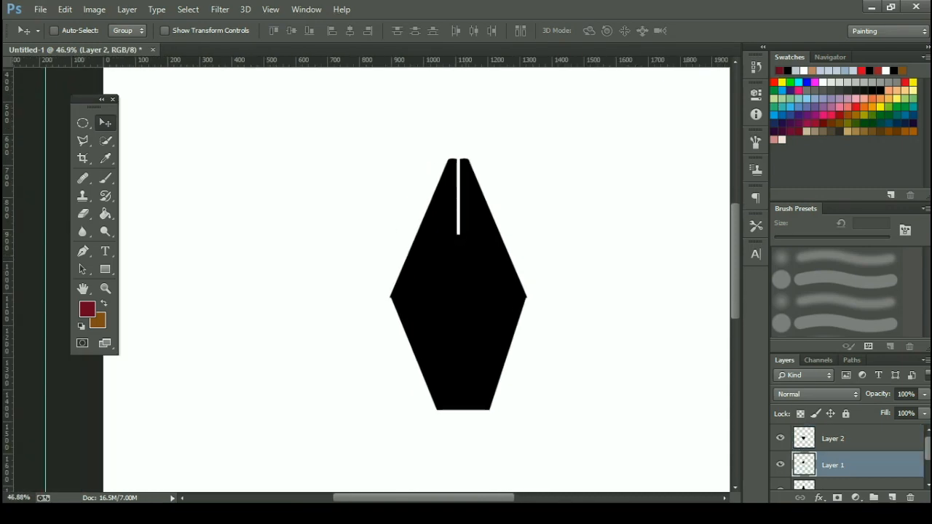
pyautogui.moveTo(454, 256); pyautogui.dragTo(454, 269)
pyautogui.hotkey('shift', 'Down')
pyautogui.hotkey('shift', 'Down')
pyautogui.hotkey('shift', 'Down')
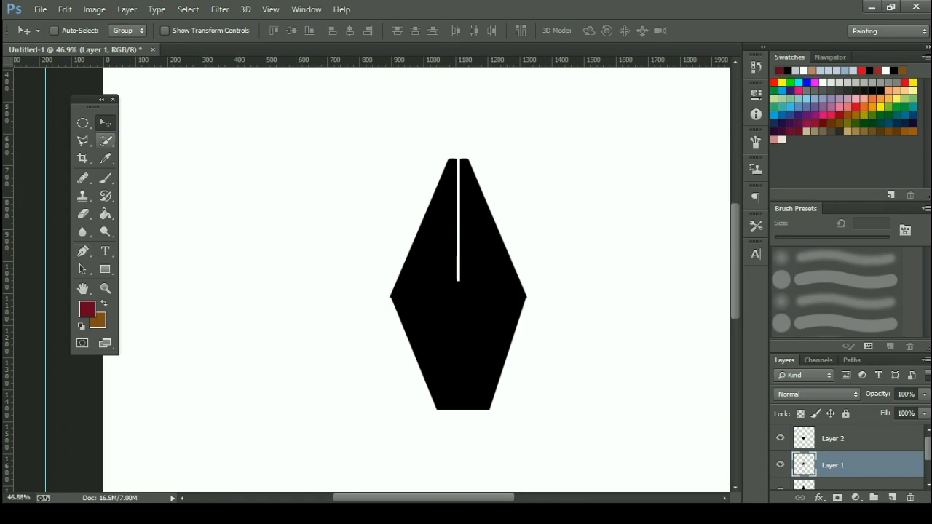
# Select a small circle at the slit's lower end, delete it from the Logo copy and Layer 1 layers, and deselect
pyautogui.press('m')
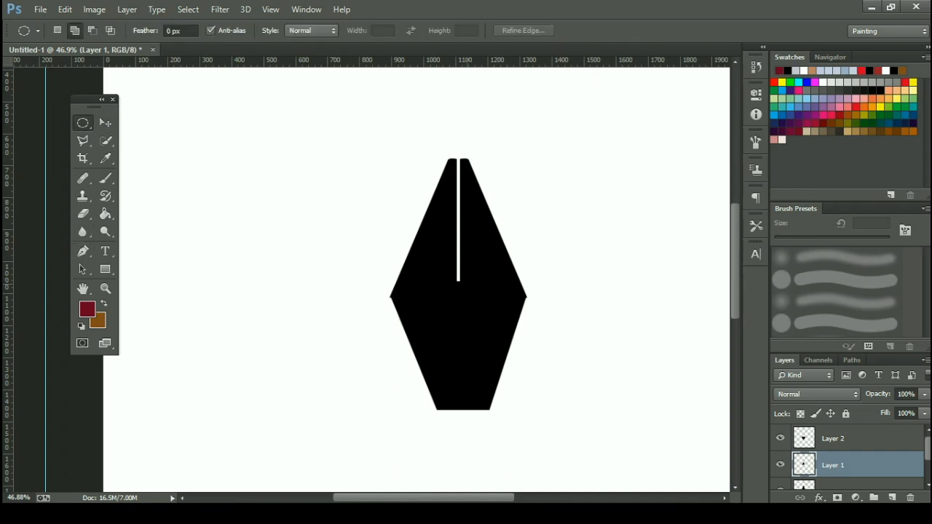
pyautogui.moveTo(465, 276); pyautogui.dragTo(457, 284)
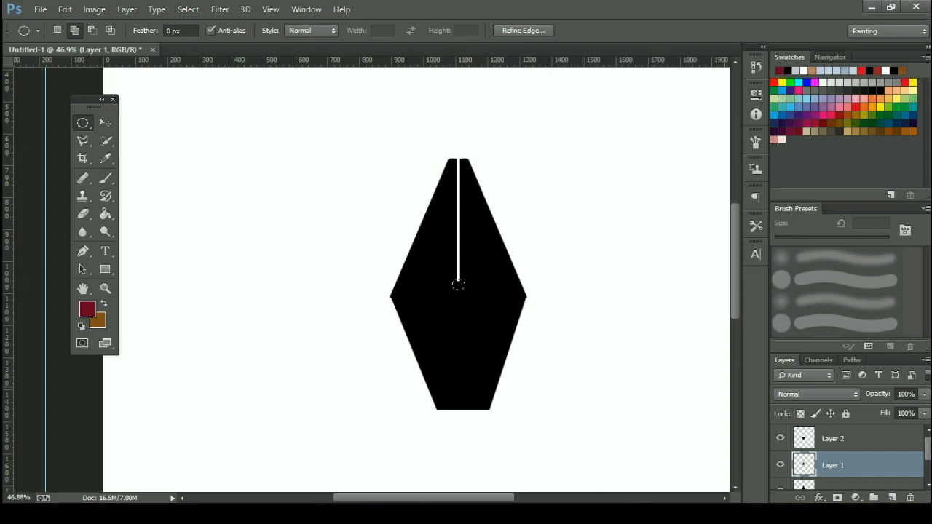
pyautogui.hotkey('alt', '[')
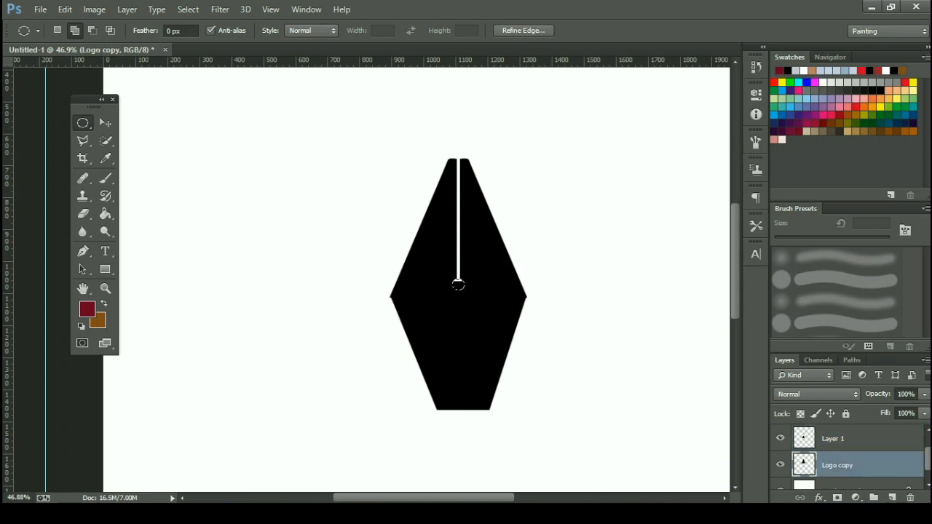
pyautogui.hotkey('ctrl', 'j')
pyautogui.hotkey('alt', ']')
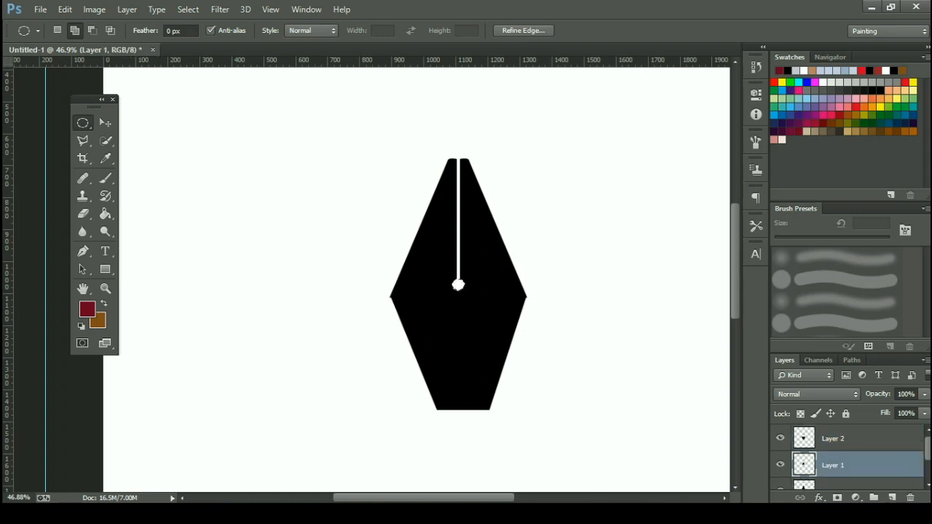
pyautogui.hotkey('ctrl', 'd')
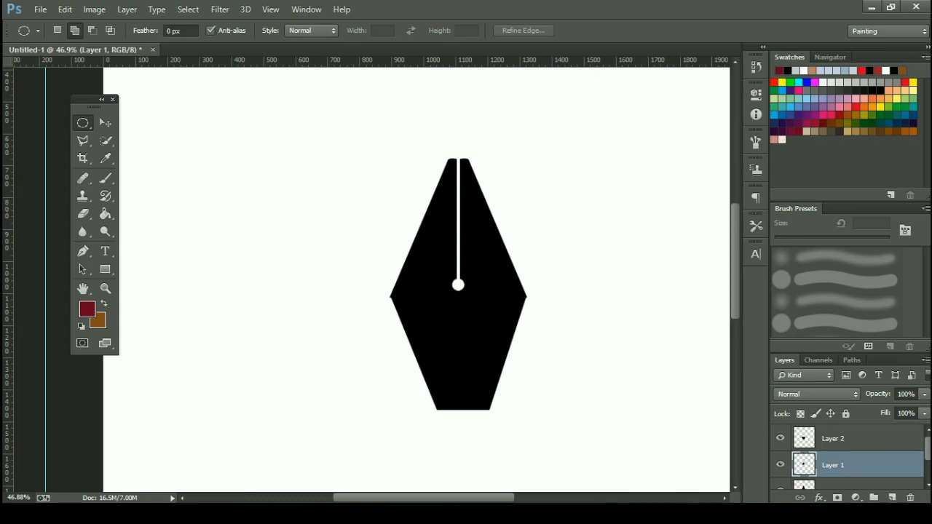
# Undo the circular hole at the slit's end and cut it again from the Logo copy and Layer 1 layers
pyautogui.hotkey('ctrl', 'shift', 'd')
pyautogui.hotkey('alt', '[')
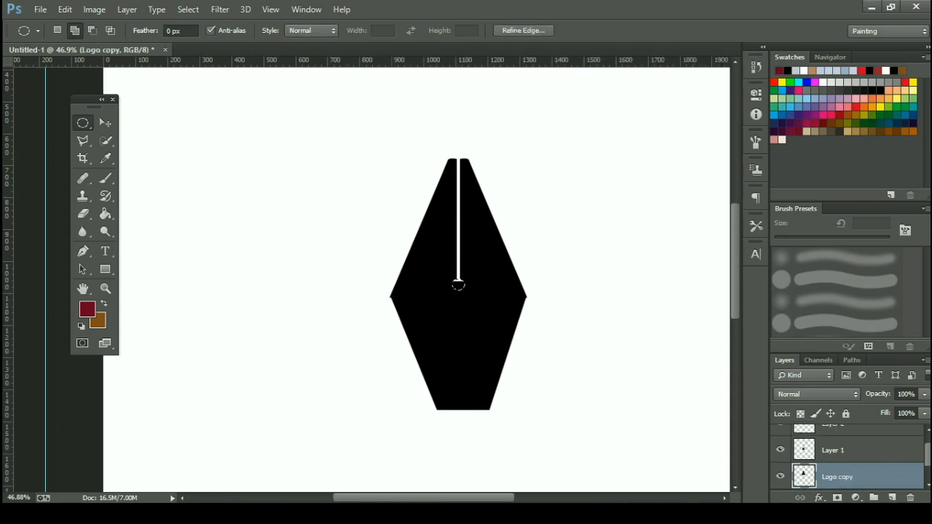
pyautogui.hotkey('alt', ']')
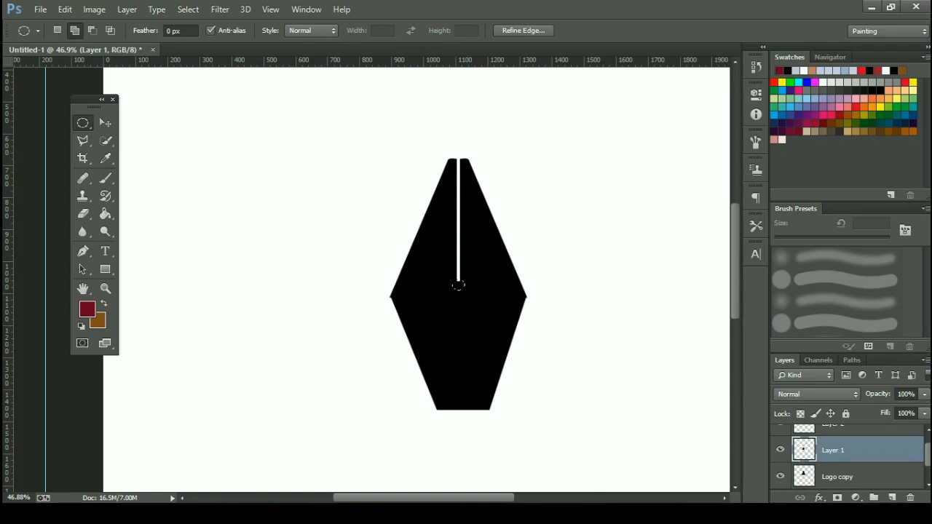
pyautogui.scroll(-1, 847, 456)
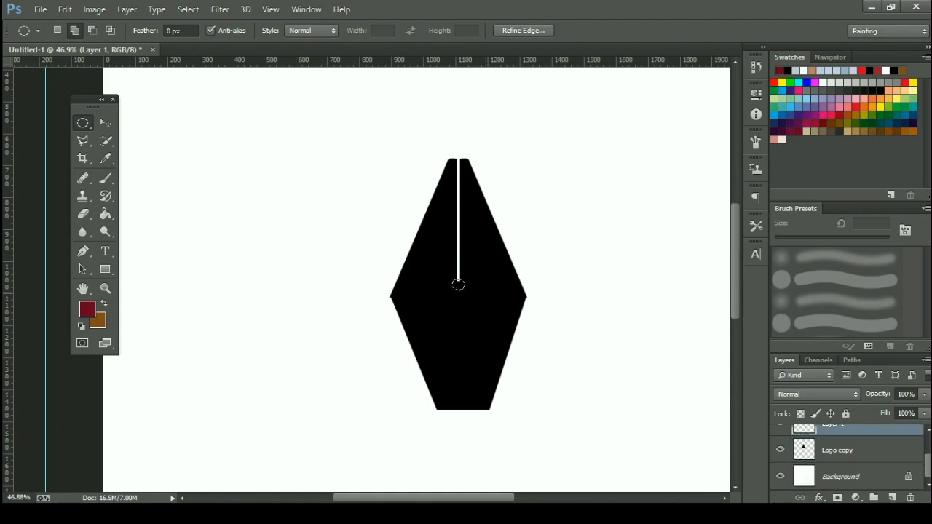
pyautogui.click(847, 450)
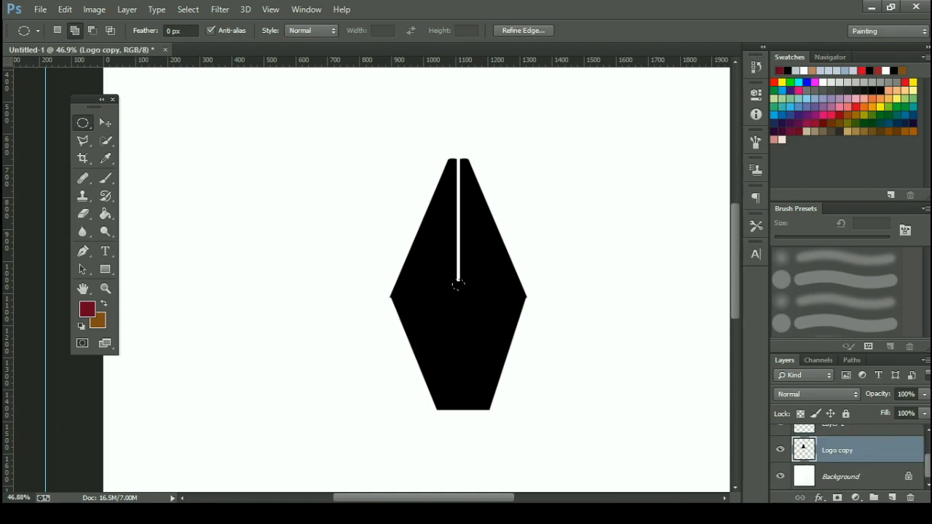
pyautogui.scroll(1, 847, 456)
pyautogui.click(846, 450)
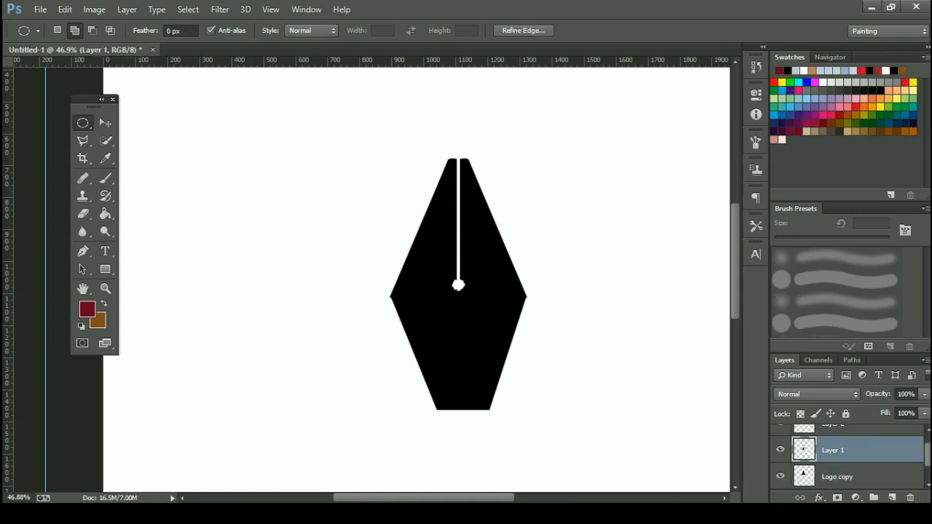
# Deselect the circular hole area at the lower end of the slit
pyautogui.hotkey('ctrl', 'd')
pyautogui.hotkey('ctrl', 'd')
pyautogui.scroll(-7, 458, 287)
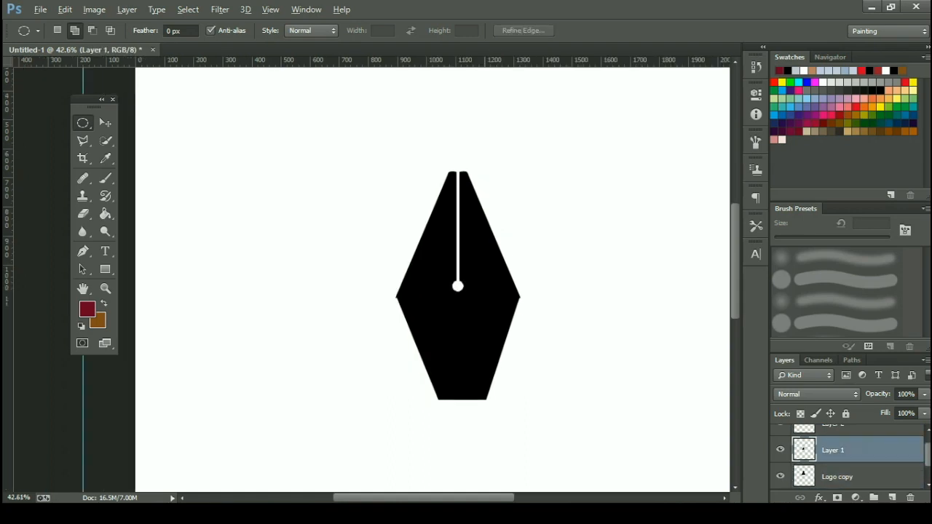
pyautogui.scroll(1, 458, 287)
pyautogui.scroll(5, 458, 287)
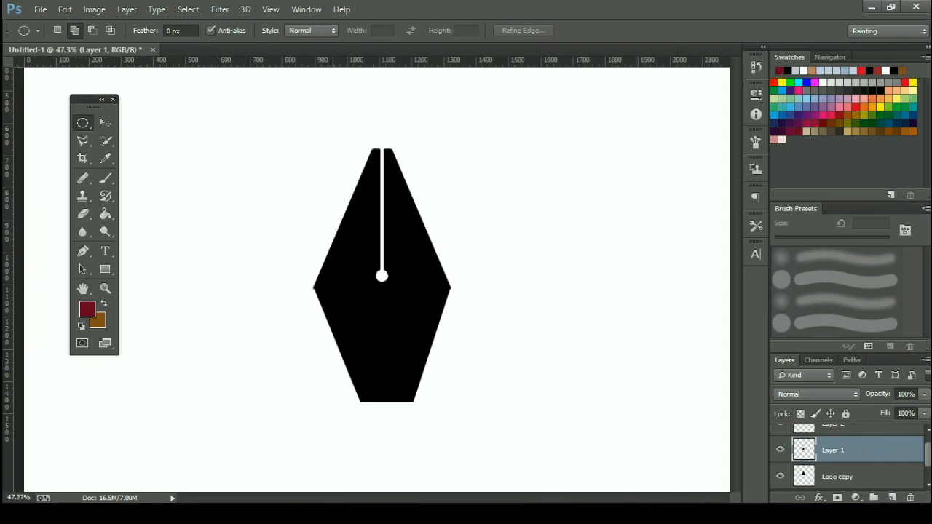
# Draw a 160 × 37 px rectangle just below the nib's flat base and set its fill to black
pyautogui.click(105, 122)
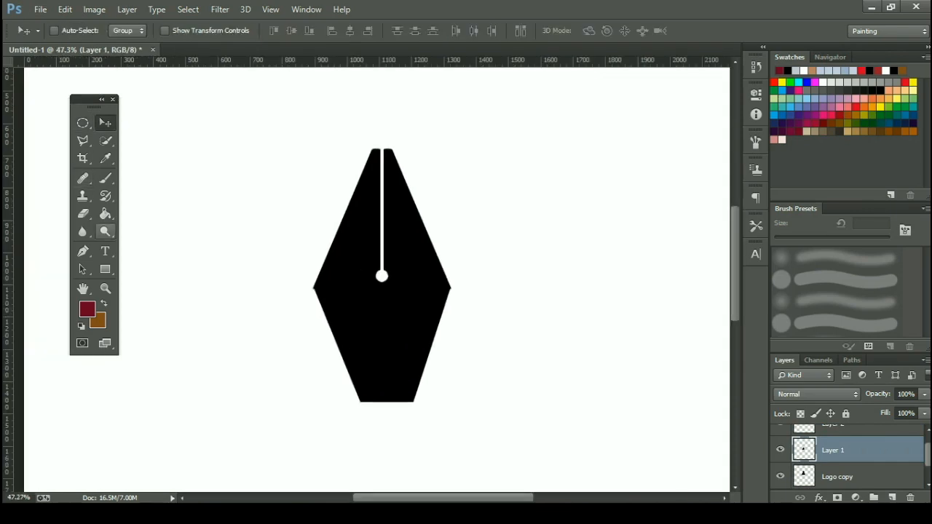
pyautogui.click(104, 269)
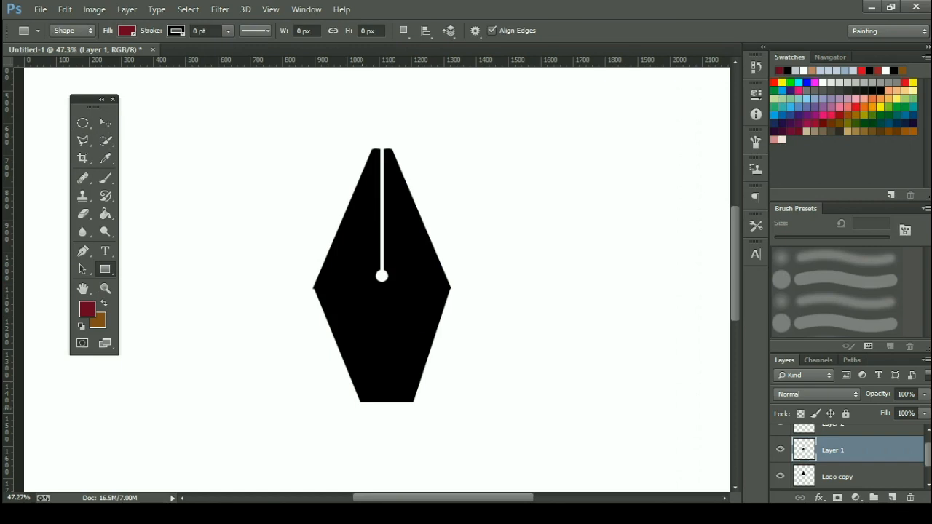
pyautogui.moveTo(361, 409); pyautogui.dragTo(413, 421)
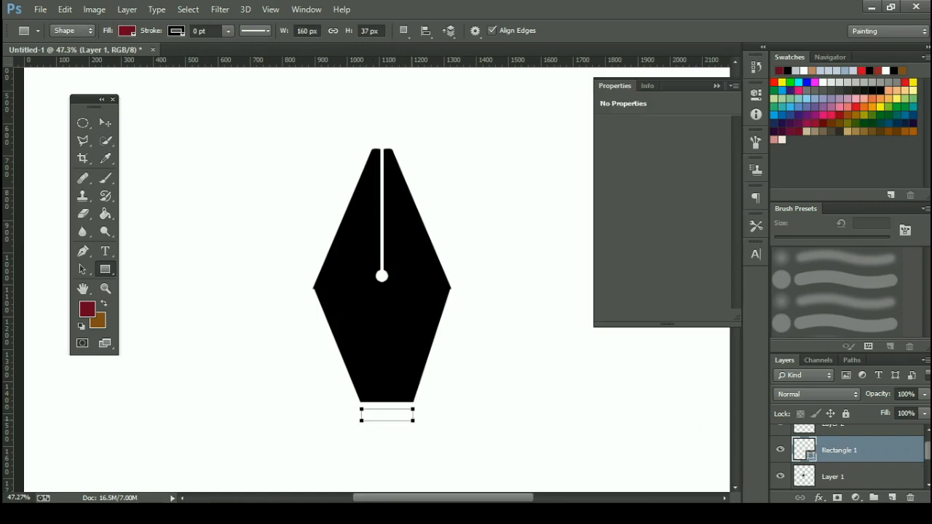
pyautogui.click(127, 31)
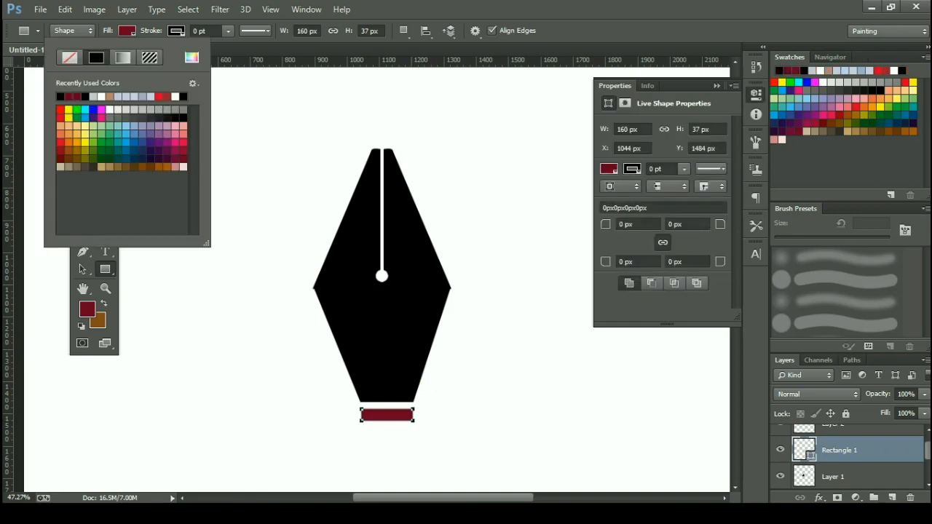
pyautogui.click(61, 96)
pyautogui.press('Return')
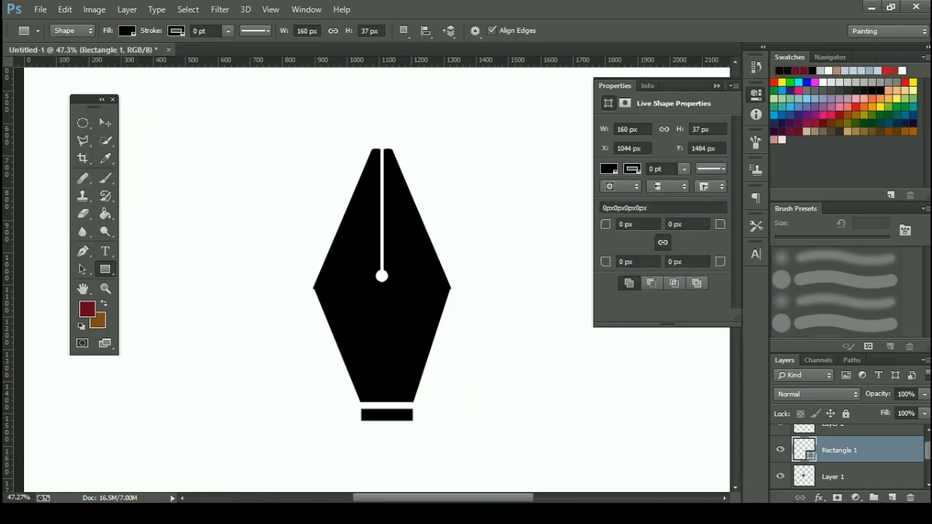
# Nudge the rectangle upward and slightly sideways so it sits under the nib's base with a thin white gap
pyautogui.press('v')
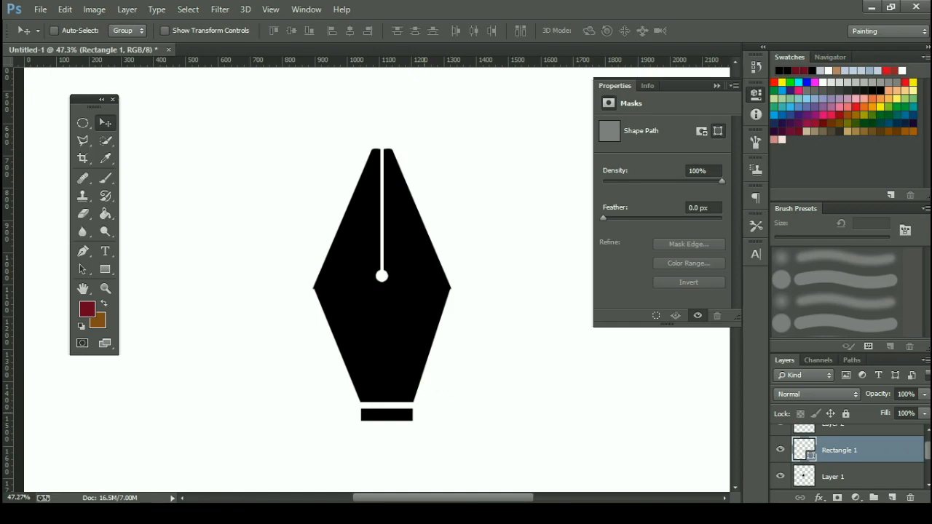
pyautogui.press('Up')
pyautogui.press('Up')
pyautogui.press('Up')
pyautogui.press('Up')
pyautogui.press('Up')
pyautogui.press('Up')
pyautogui.press('Up')
pyautogui.press('Up')
pyautogui.press('Down')
pyautogui.press('Down')
pyautogui.press('Right')
pyautogui.press('Left')
pyautogui.press('Right')
pyautogui.scroll(-7, 443, 308)
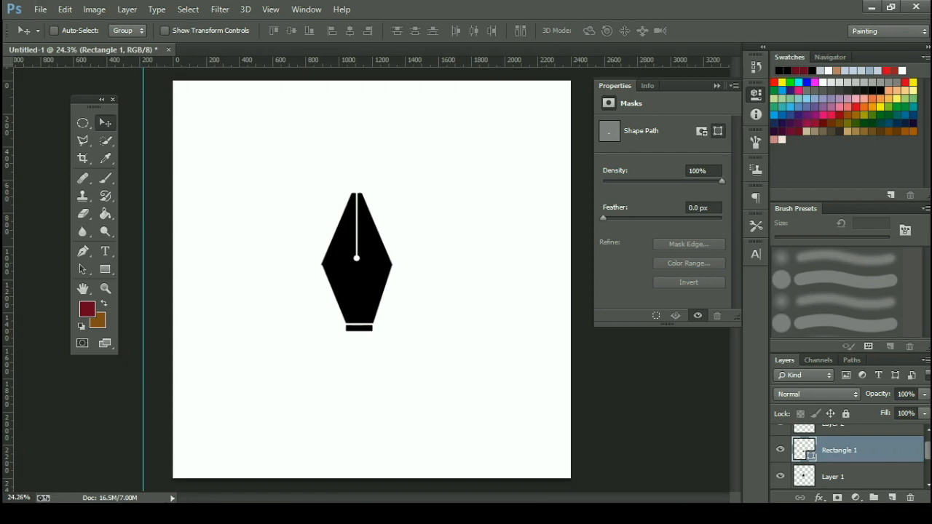
# Select the Logo copy, Layer 1 and Layer 2 layers together and scale the nib down to about 75% around its centre
pyautogui.scroll(-2, 848, 451)
pyautogui.click(848, 450)
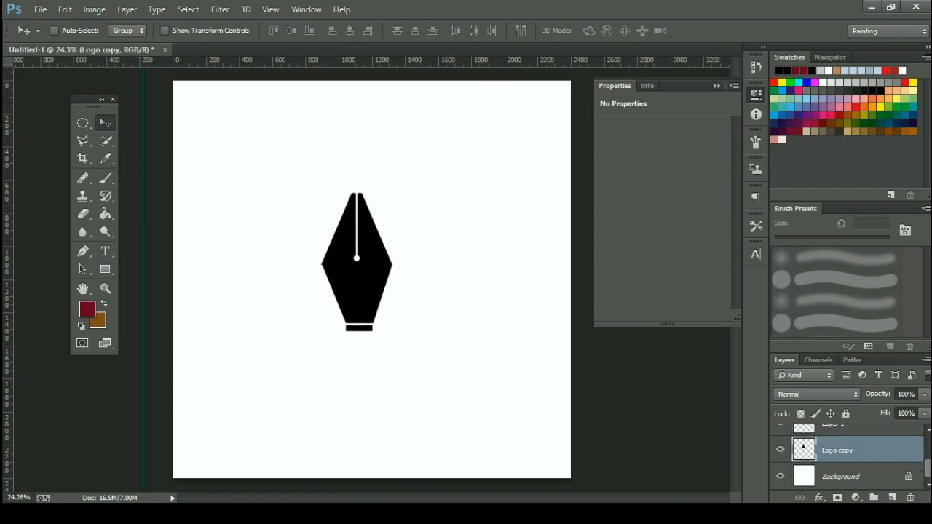
pyautogui.click(780, 449)
pyautogui.click(780, 450)
pyautogui.scroll(1, 848, 455)
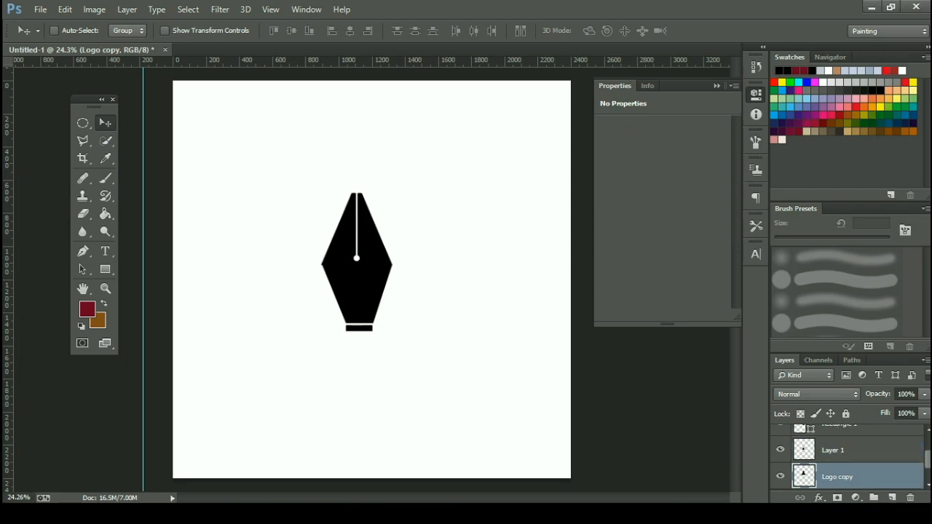
pyautogui.scroll(1, 848, 455)
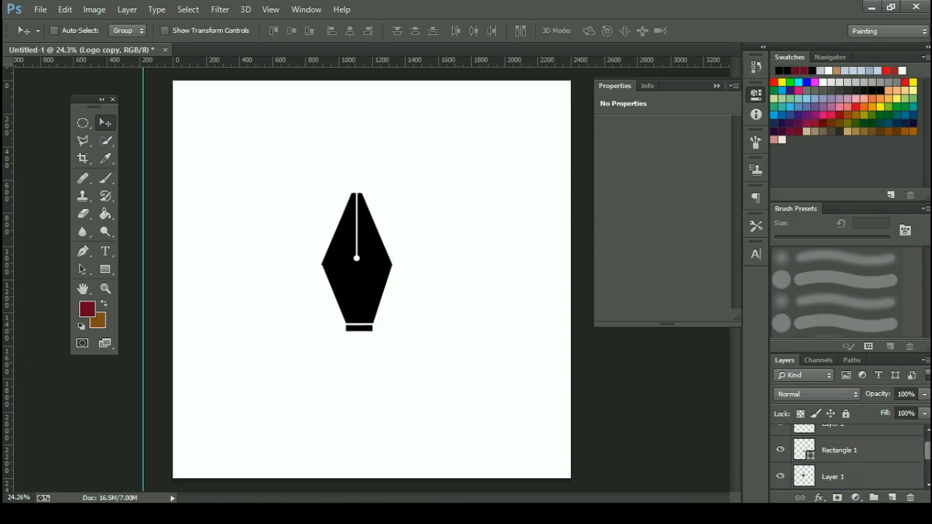
pyautogui.keyDown('ctrl'); pyautogui.click(848, 476); pyautogui.keyUp('ctrl')
pyautogui.scroll(1, 848, 454)
pyautogui.keyDown('ctrl'); pyautogui.click(856, 438); pyautogui.keyUp('ctrl')
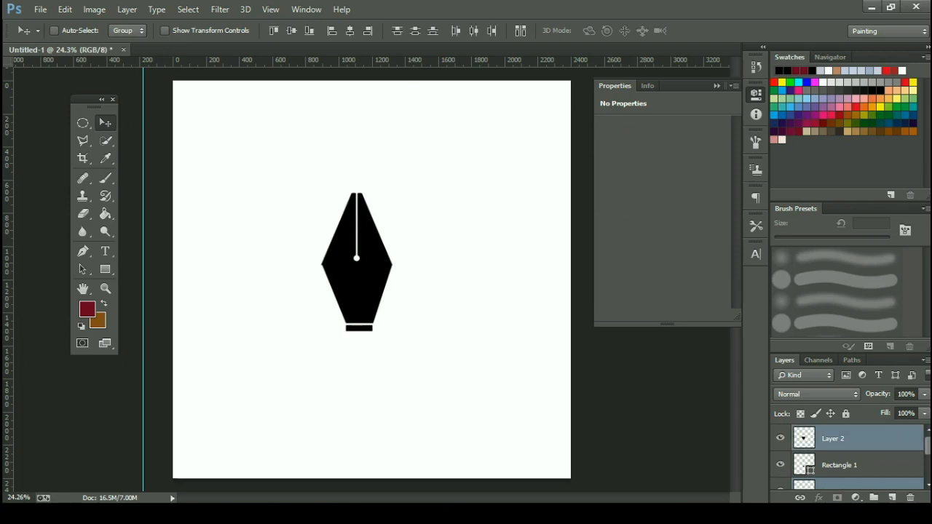
pyautogui.hotkey('ctrl', 't')
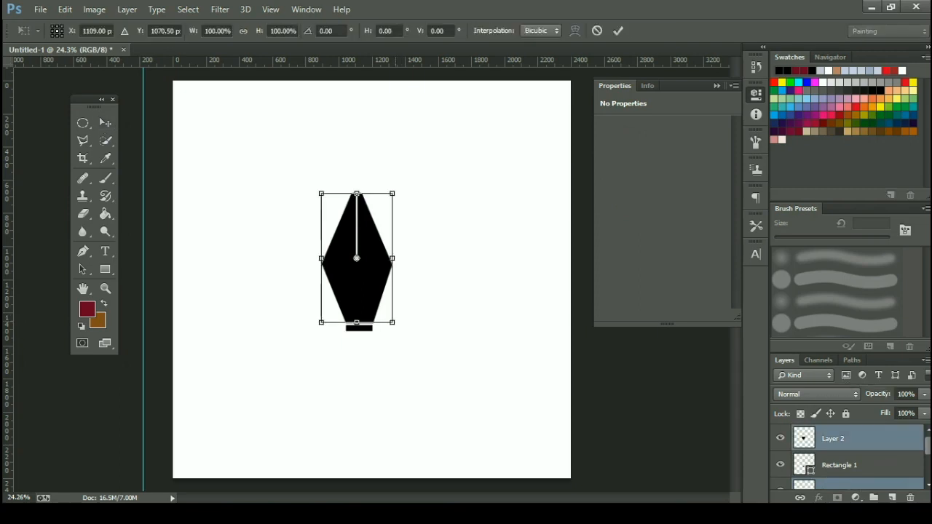
pyautogui.moveTo(392, 322); pyautogui.dragTo(383, 307)
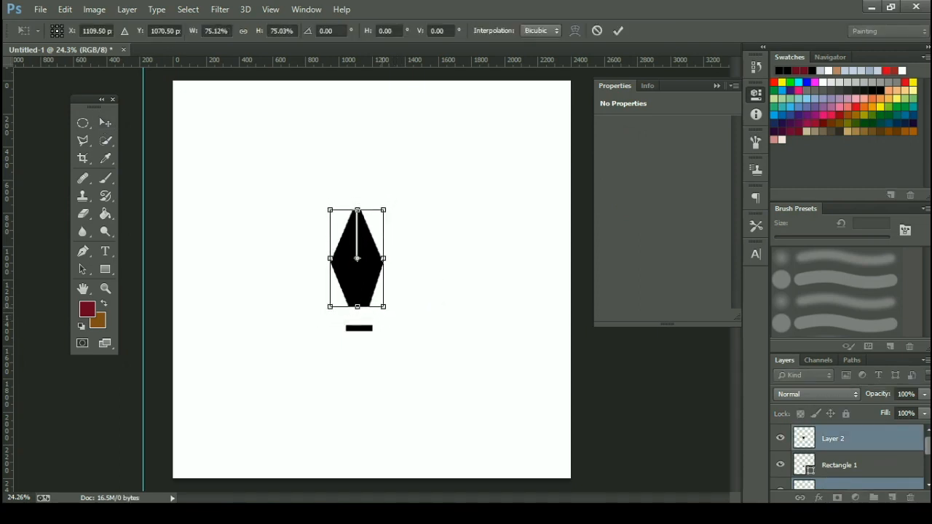
pyautogui.press('Return')
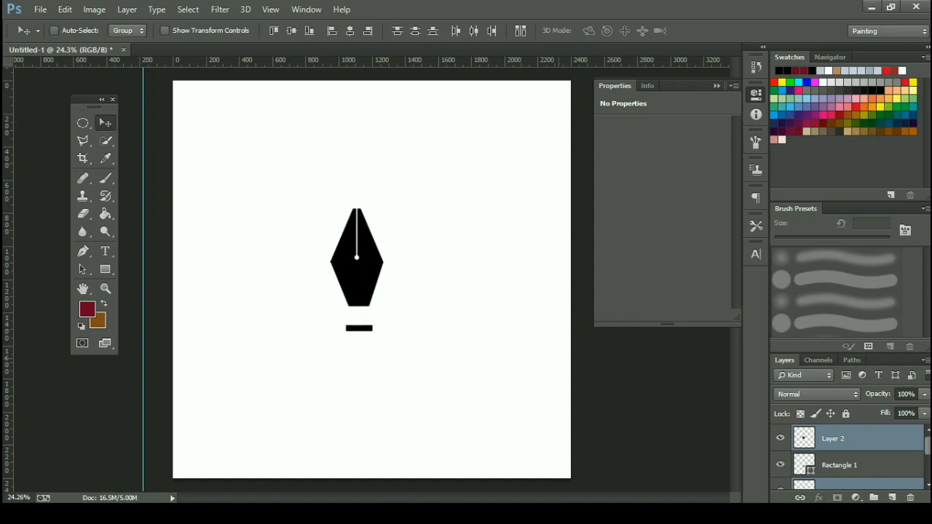
# Select the Rectangle 1 layer and move the black bar up to just below the scaled nib's base
pyautogui.scroll(-1, 853, 455)
pyautogui.click(839, 438)
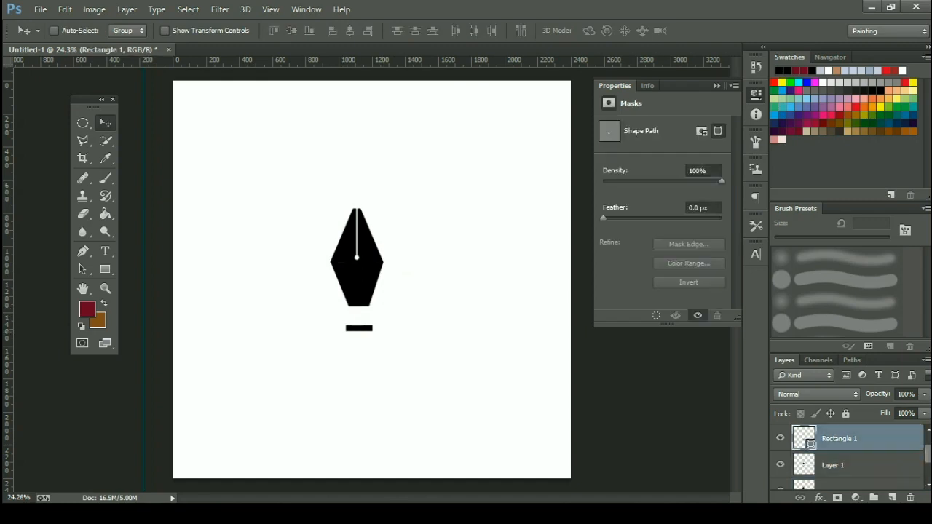
pyautogui.moveTo(359, 328)
pyautogui.mouseDown()
pyautogui.moveTo(359, 308)
pyautogui.moveTo(361, 329)
pyautogui.mouseUp()
pyautogui.scroll(8, 358, 315)
pyautogui.hscroll(-4, 419, 359)
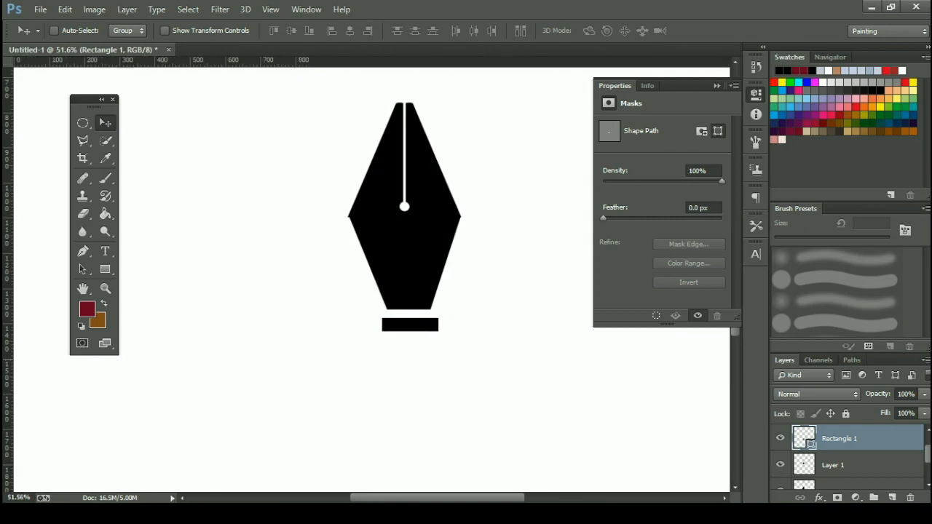
# Narrow the black bar from its right side until that edge lines up with the base's right corner
pyautogui.scroll(5, 435, 310)
pyautogui.hotkey('ctrl', 't')
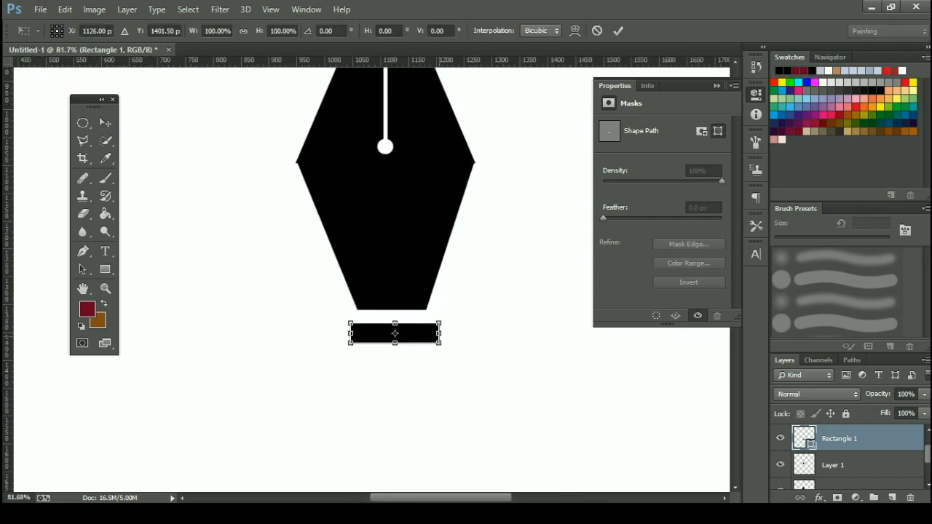
pyautogui.moveTo(439, 333); pyautogui.dragTo(427, 333)
pyautogui.press('Return')
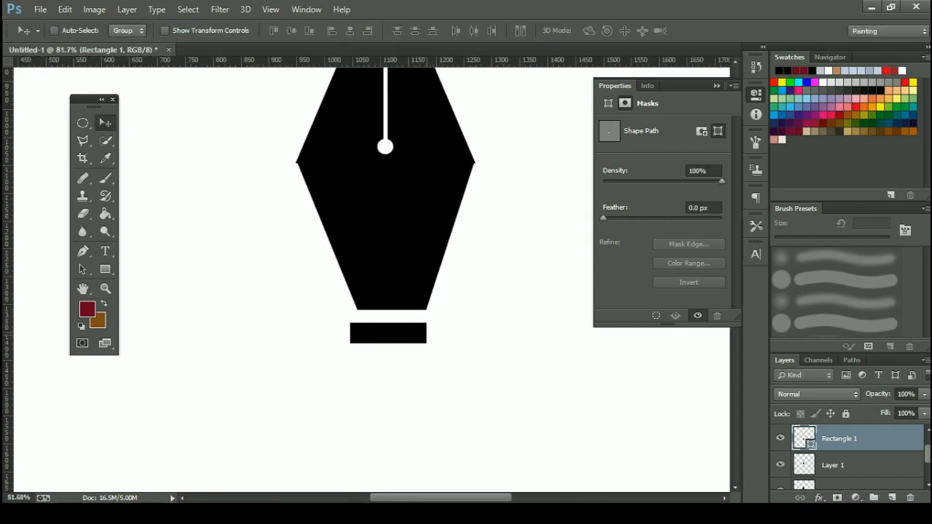
# Nudge the bar slightly right and upward to centre it beneath the nib's base and tighten the gap
pyautogui.press('Right')
pyautogui.press('Right')
pyautogui.press('Right')
pyautogui.press('Up')
pyautogui.press('Up')
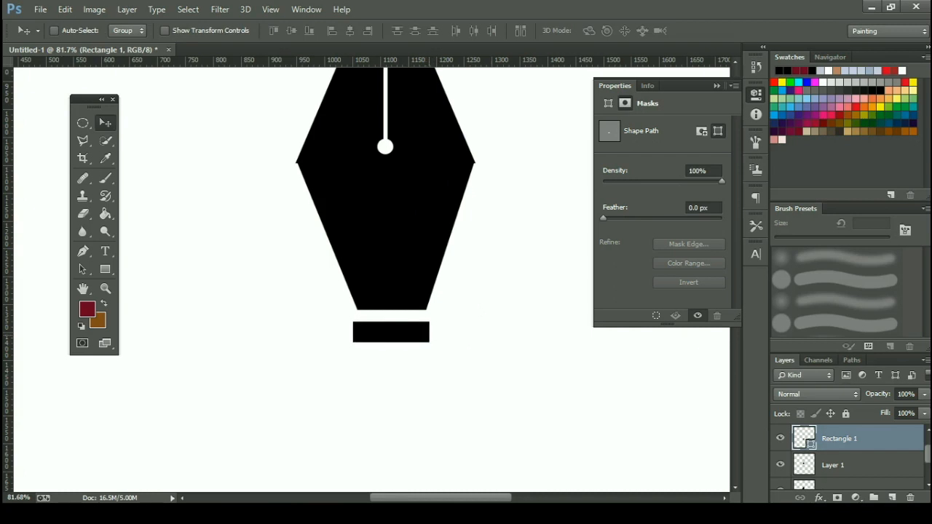
pyautogui.press('Up')
pyautogui.hotkey('ctrl', '0')
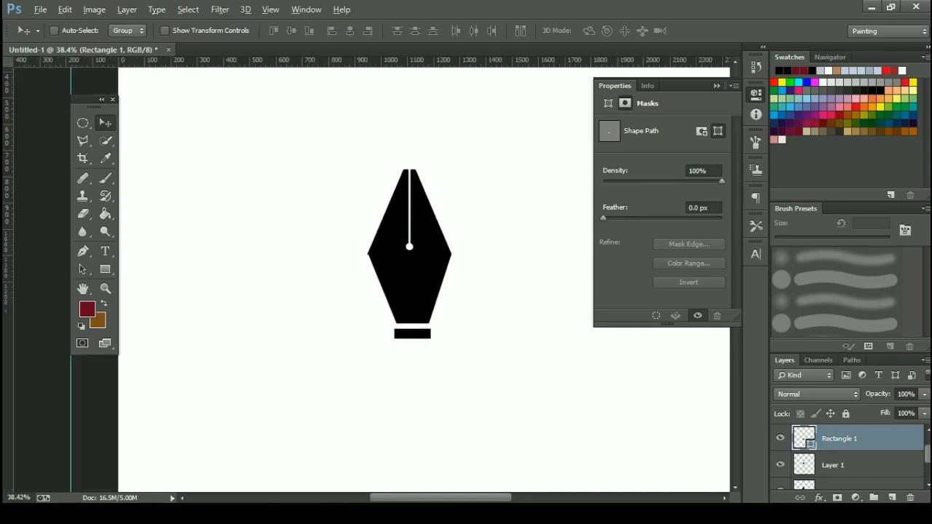
# Switch to the Redbubble page in the browser and examine the circled pen-nib logo on all the product previews
pyautogui.press('alt')
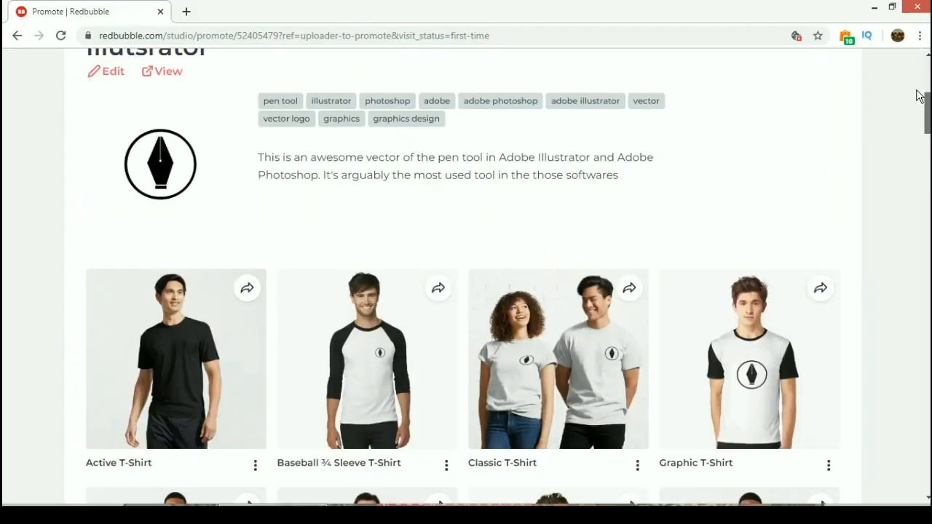
pyautogui.scroll(-1, 917, 91)
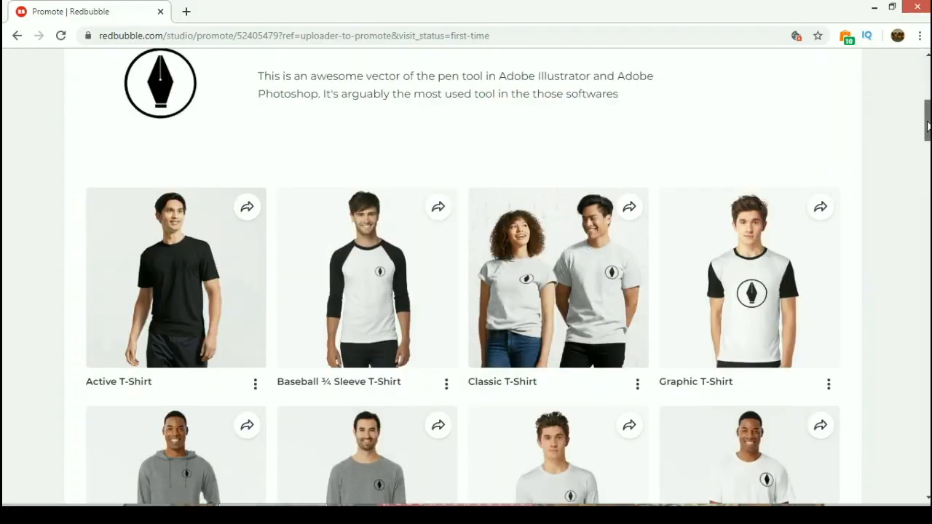
pyautogui.scroll(-3, 883, 153)
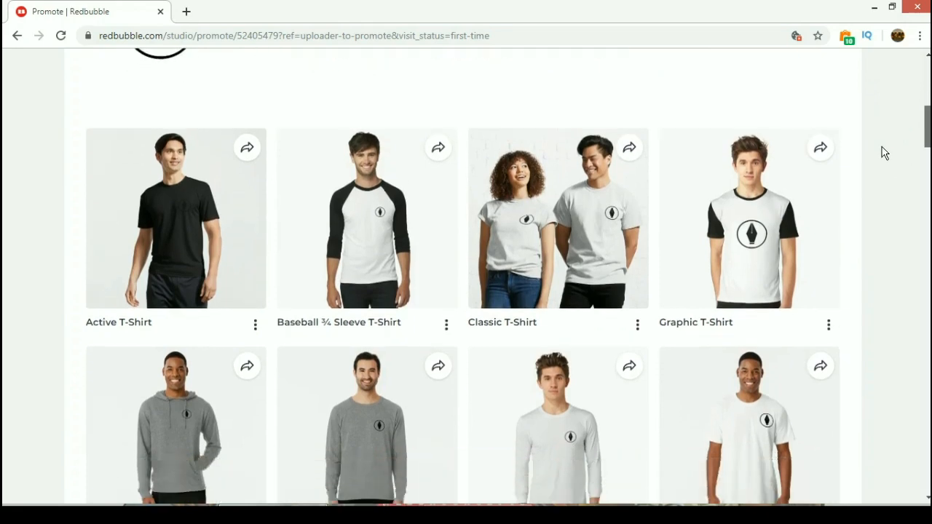
pyautogui.scroll(-3, 883, 153)
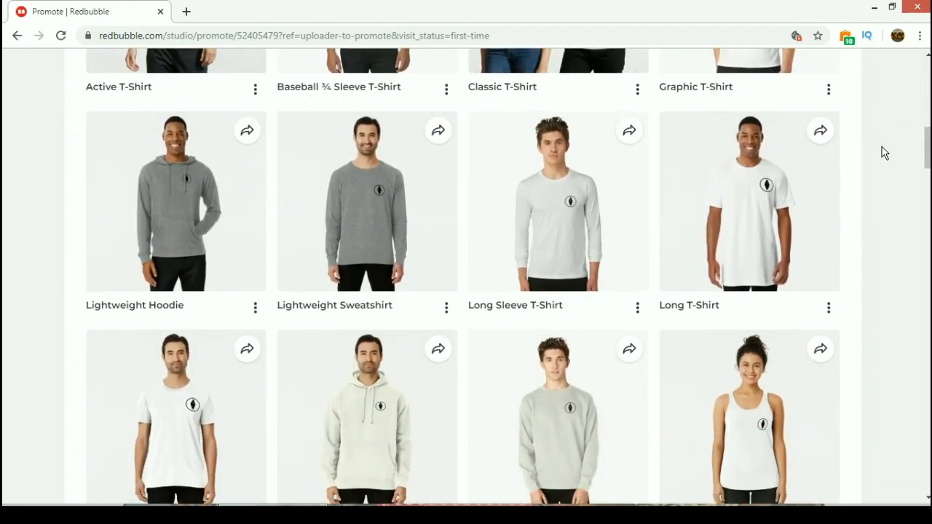
pyautogui.scroll(-4, 883, 153)
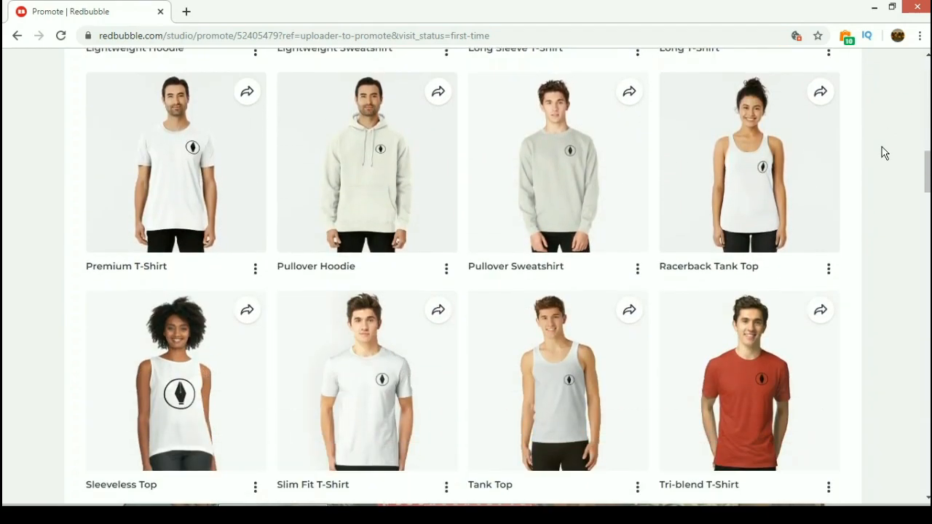
pyautogui.scroll(-4, 883, 153)
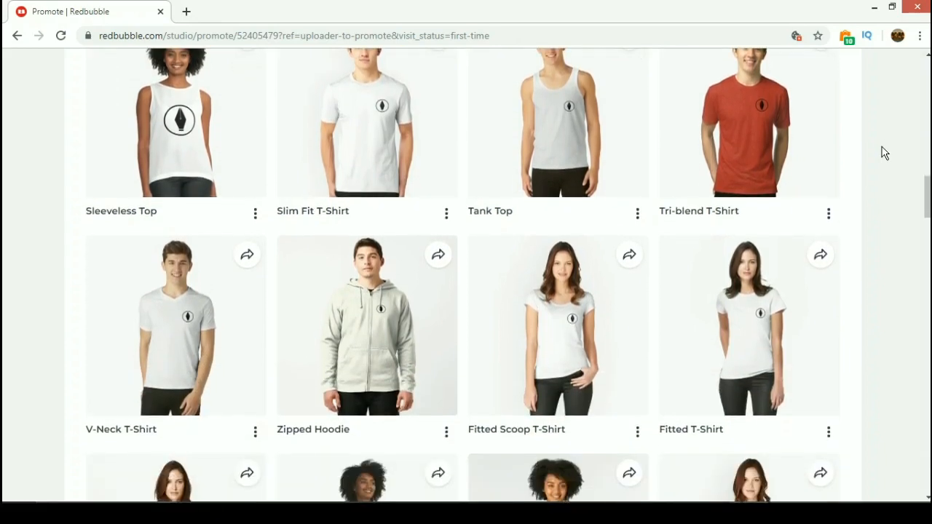
pyautogui.scroll(-4, 883, 153)
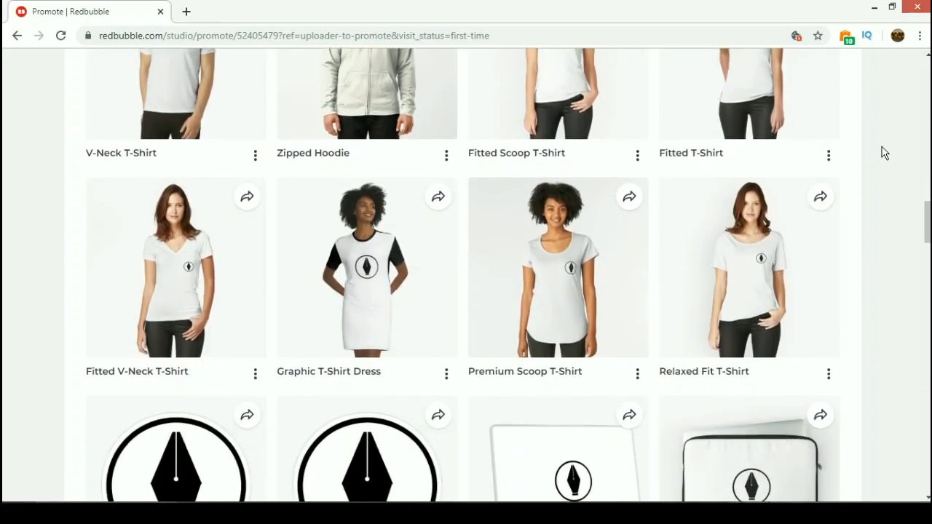
pyautogui.scroll(-5, 883, 153)
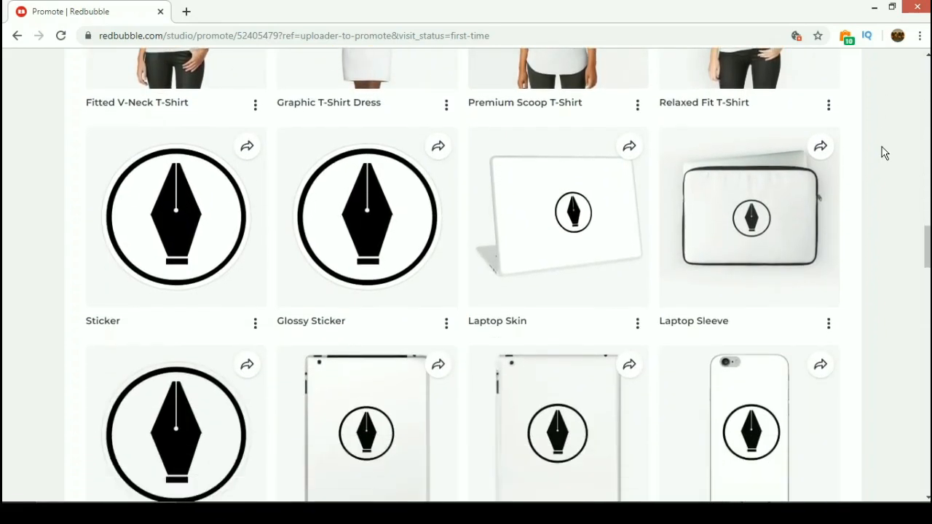
pyautogui.scroll(-6, 883, 153)
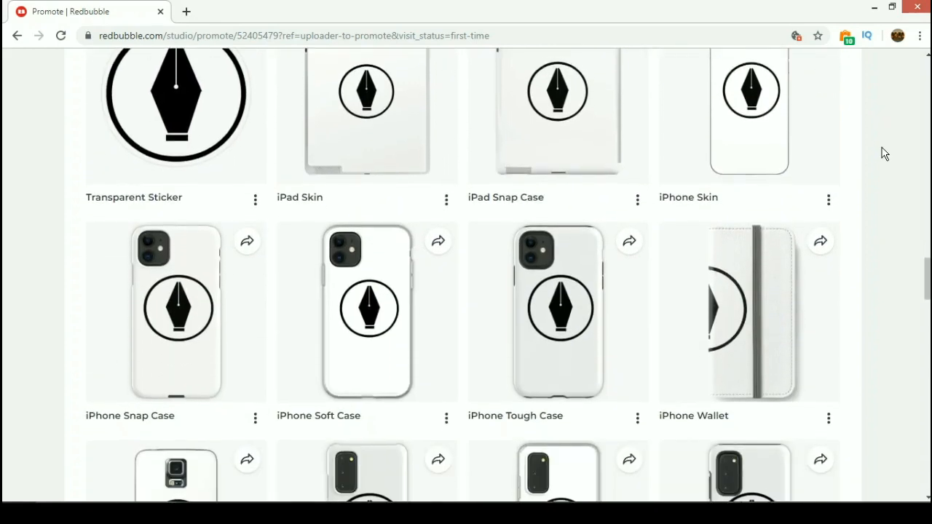
pyautogui.scroll(-6, 883, 153)
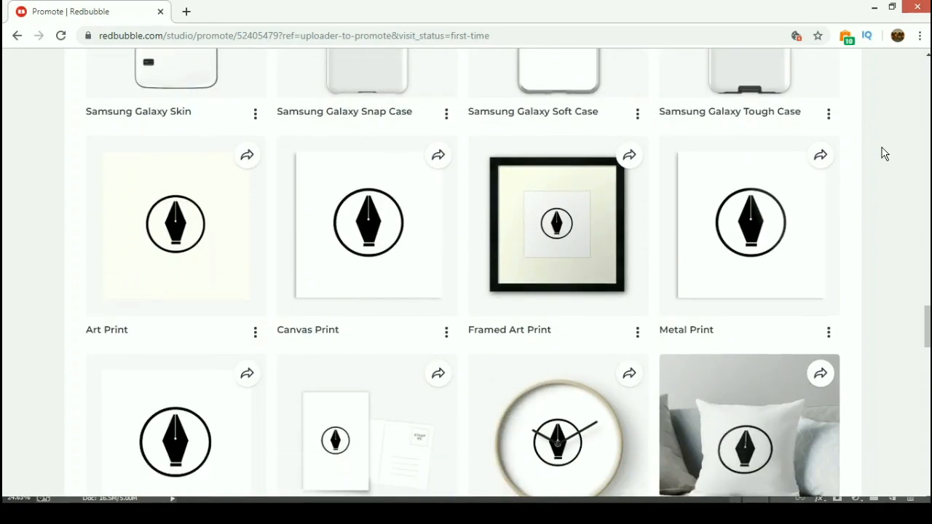
pyautogui.scroll(-4, 883, 153)
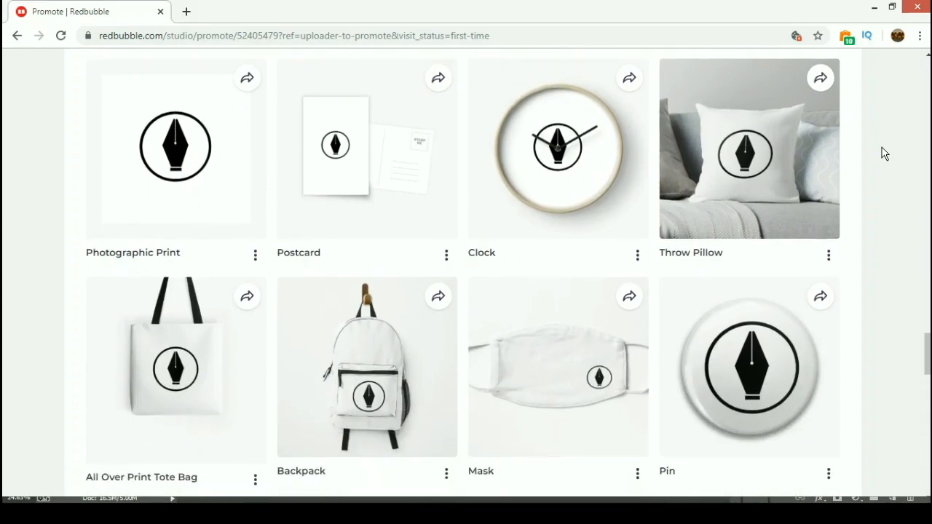
pyautogui.scroll(-5, 883, 153)
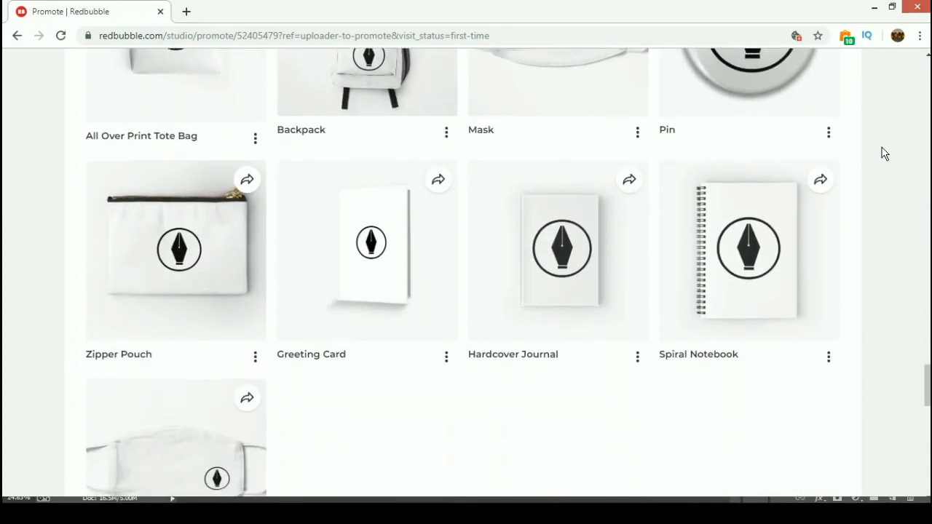
pyautogui.scroll(-1, 883, 153)
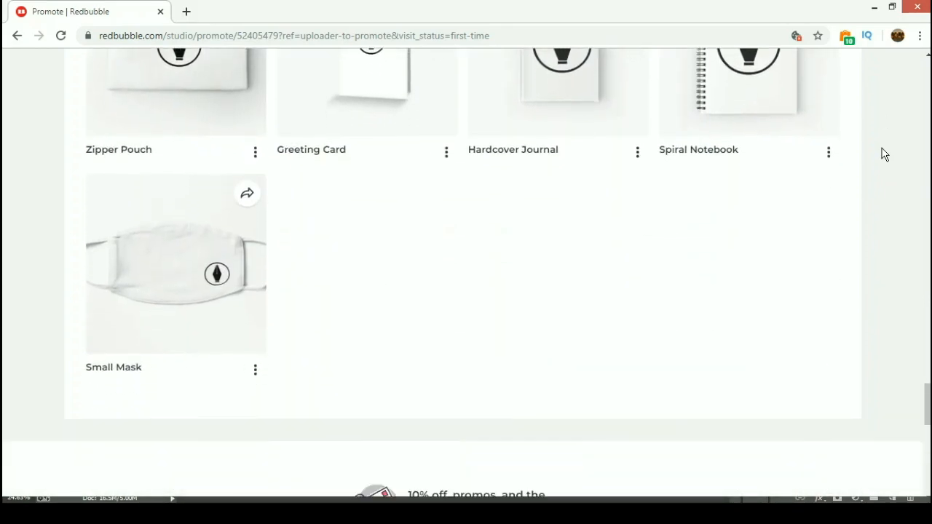
# Switch from the Redbubble page back to Photoshop and examine the pen nib's slit, hole, outline and base bar up close
pyautogui.scroll(-1, 883, 153)
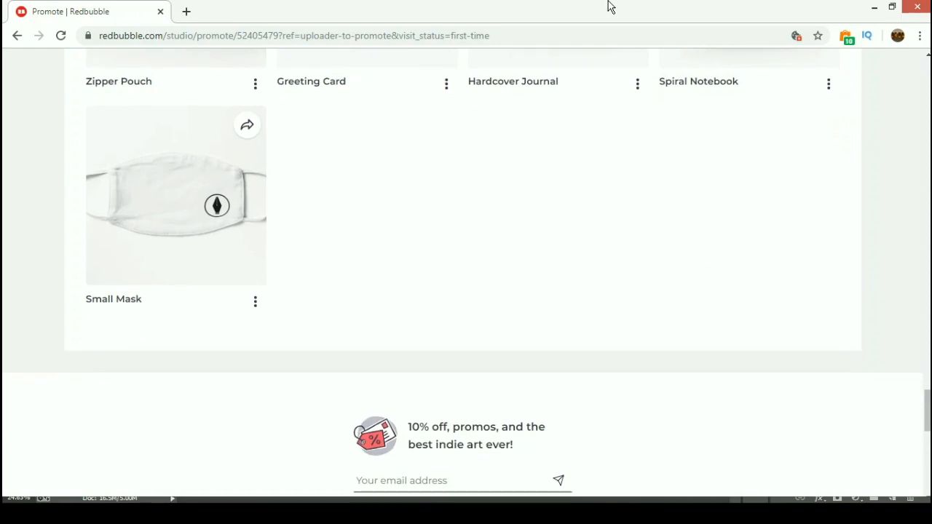
pyautogui.click(551, 9)
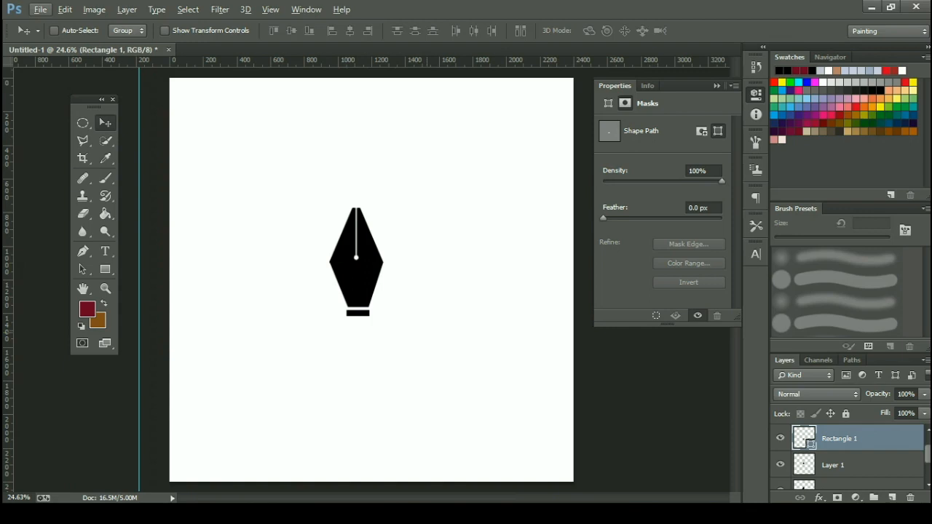
pyautogui.scroll(8, 353, 296)
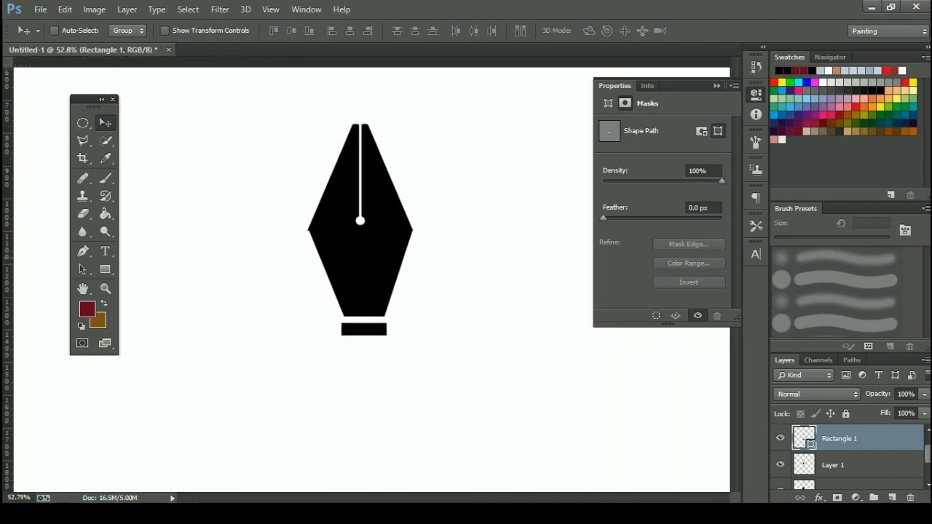
pyautogui.press('p')
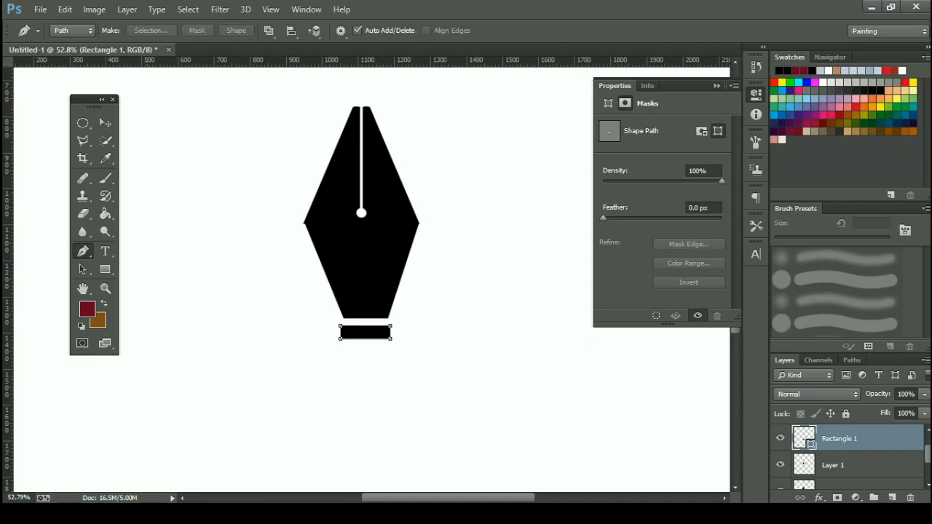
pyautogui.scroll(5, 288, 165)
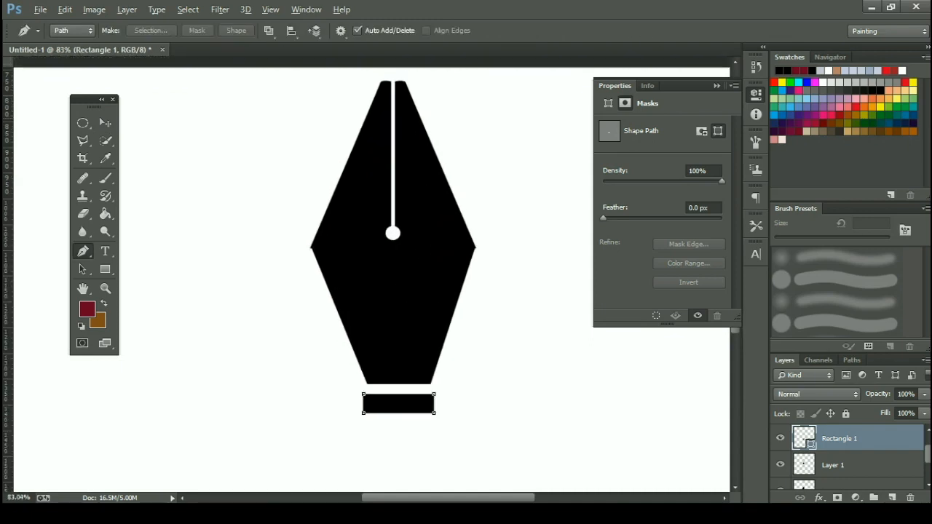
pyautogui.scroll(-2, 511, 248)
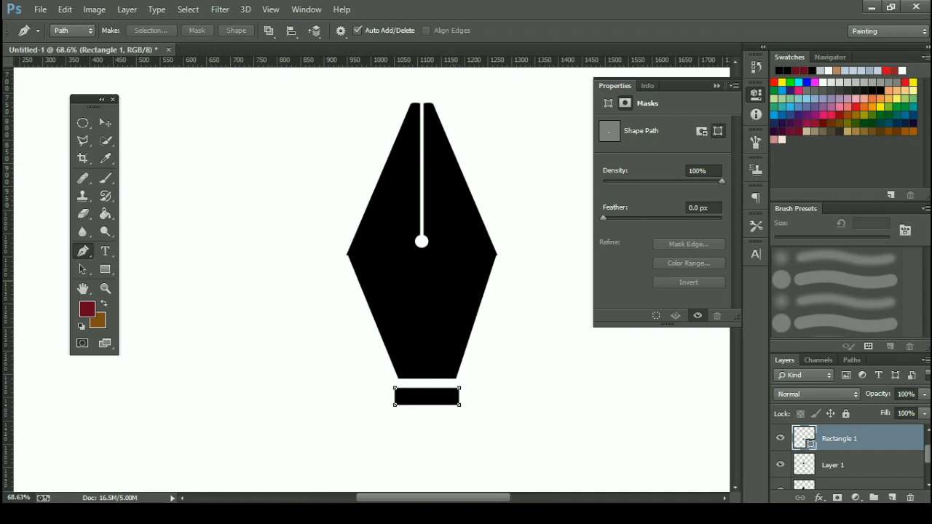
pyautogui.scroll(-3, 456, 286)
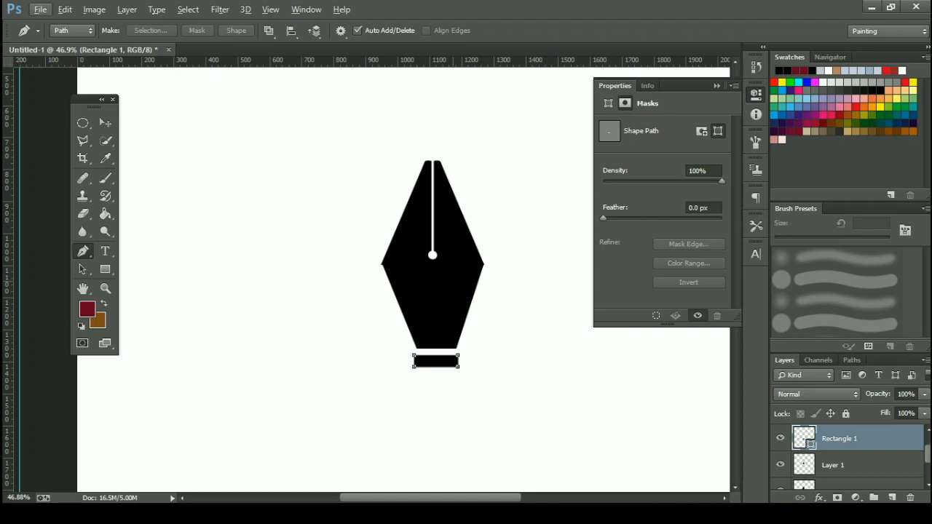
pyautogui.click(105, 122)
pyautogui.scroll(-5, 319, 200)
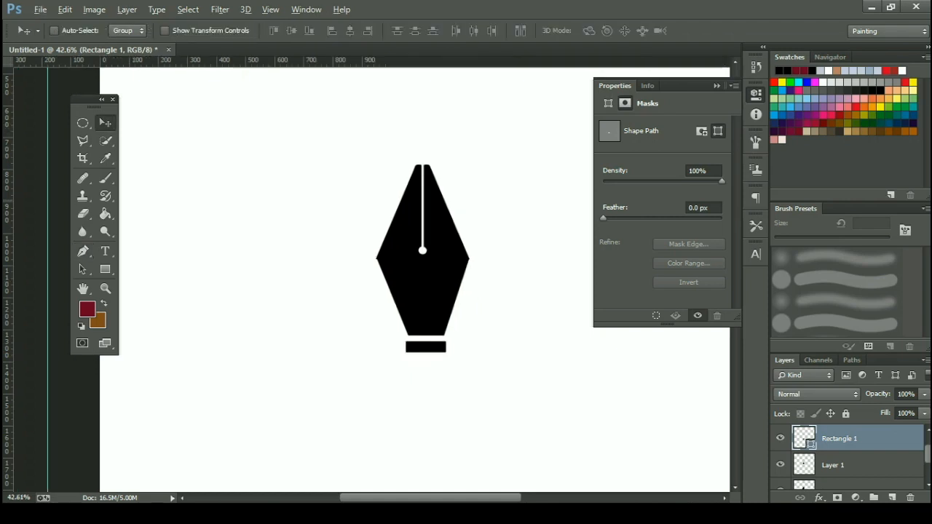